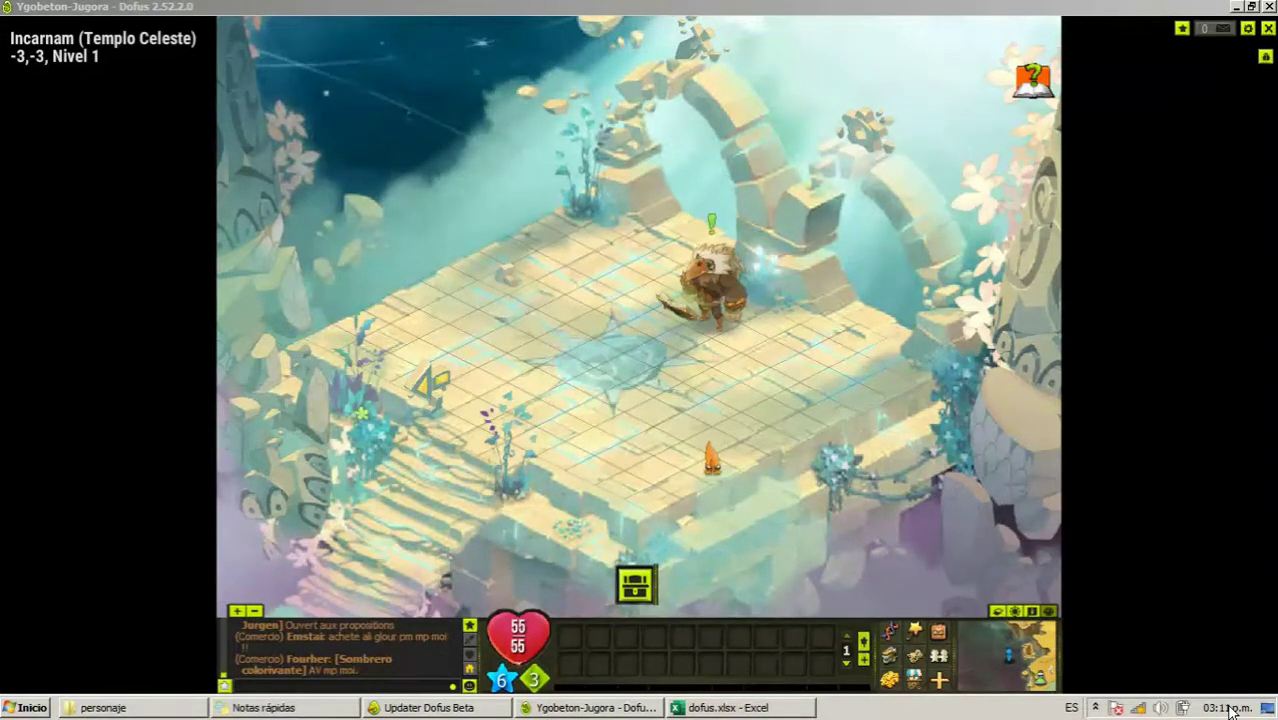
Switch to the dofus.xlsx workbook in Excel and review the daño real and objetivos columns on sheet Hoja3.
{"action": "mouse_move", "coordinate": [1223, 711]}
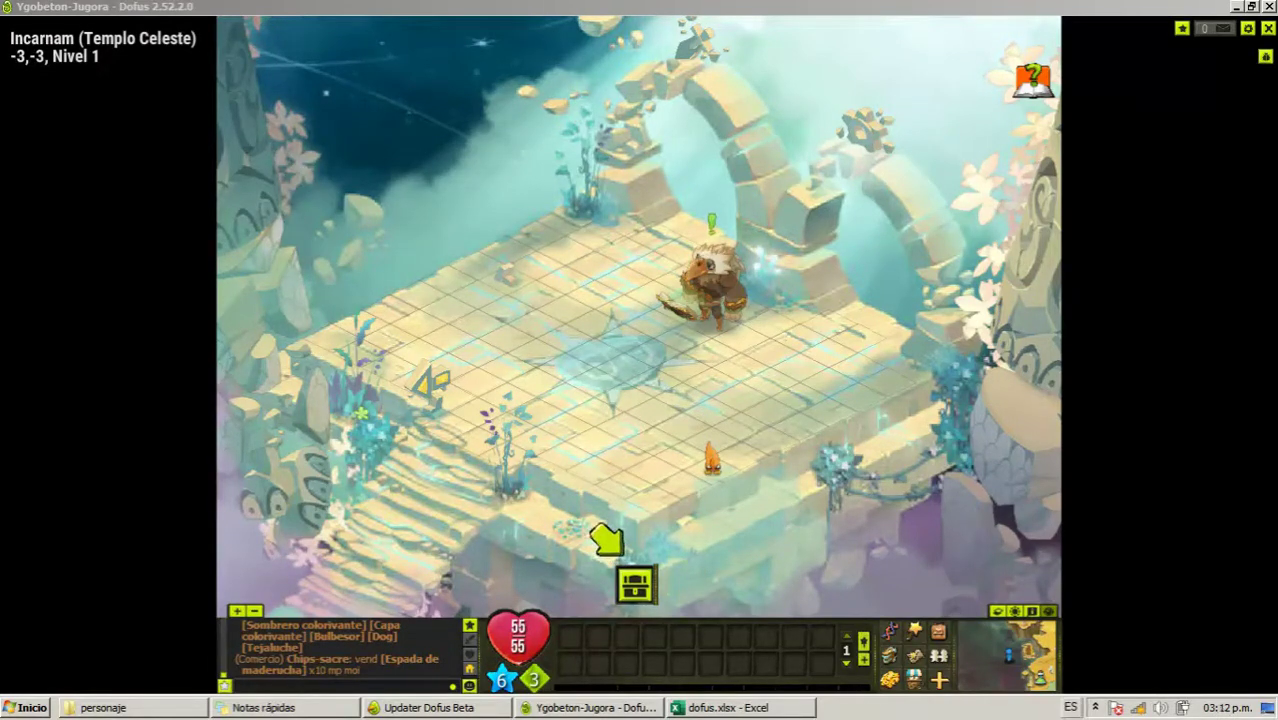
{"action": "left_click", "coordinate": [740, 707]}
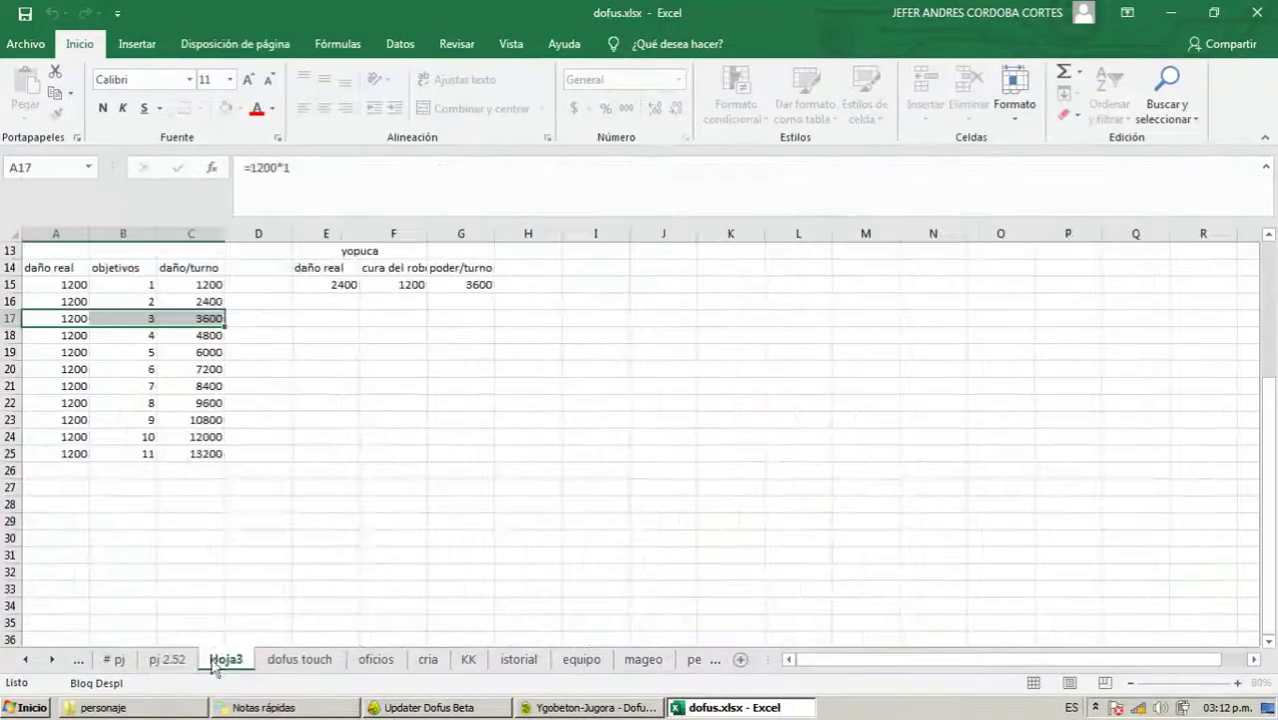
{"action": "left_click", "coordinate": [225, 659]}
{"action": "left_click", "coordinate": [245, 506]}
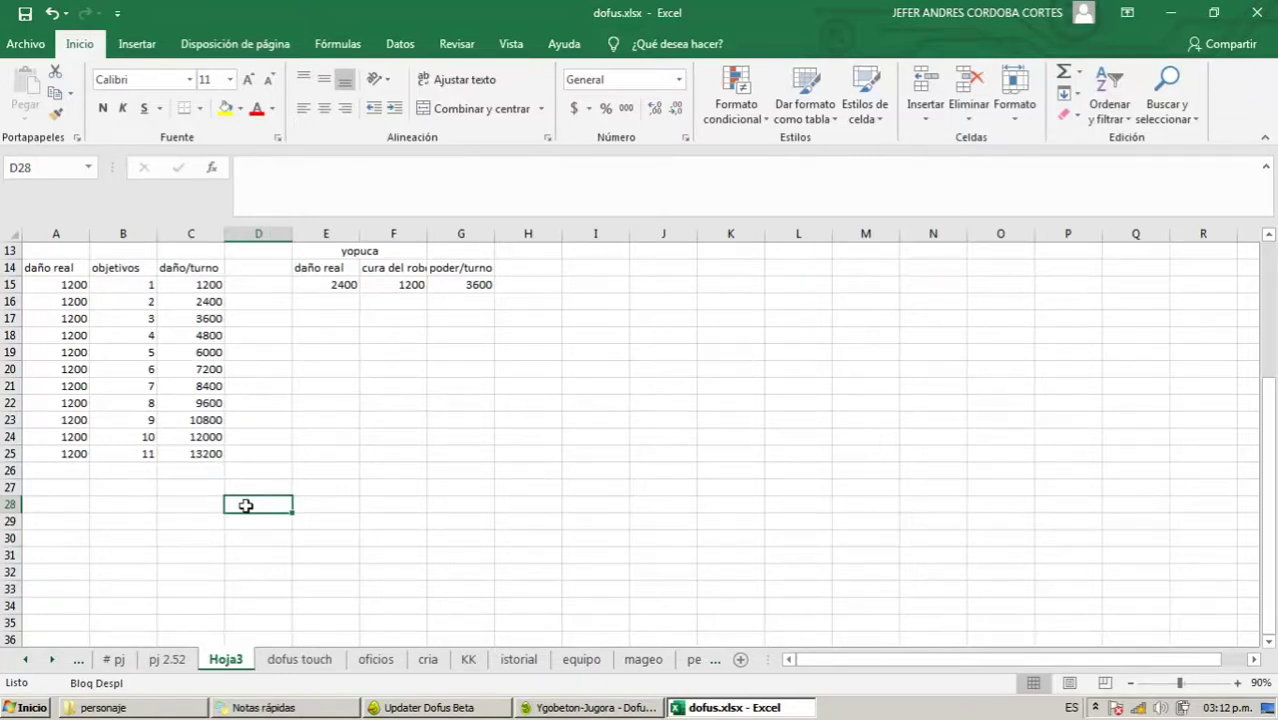
{"action": "left_click", "coordinate": [75, 285]}
{"action": "left_click_drag", "start_coordinate": [75, 285], "coordinate": [78, 452]}
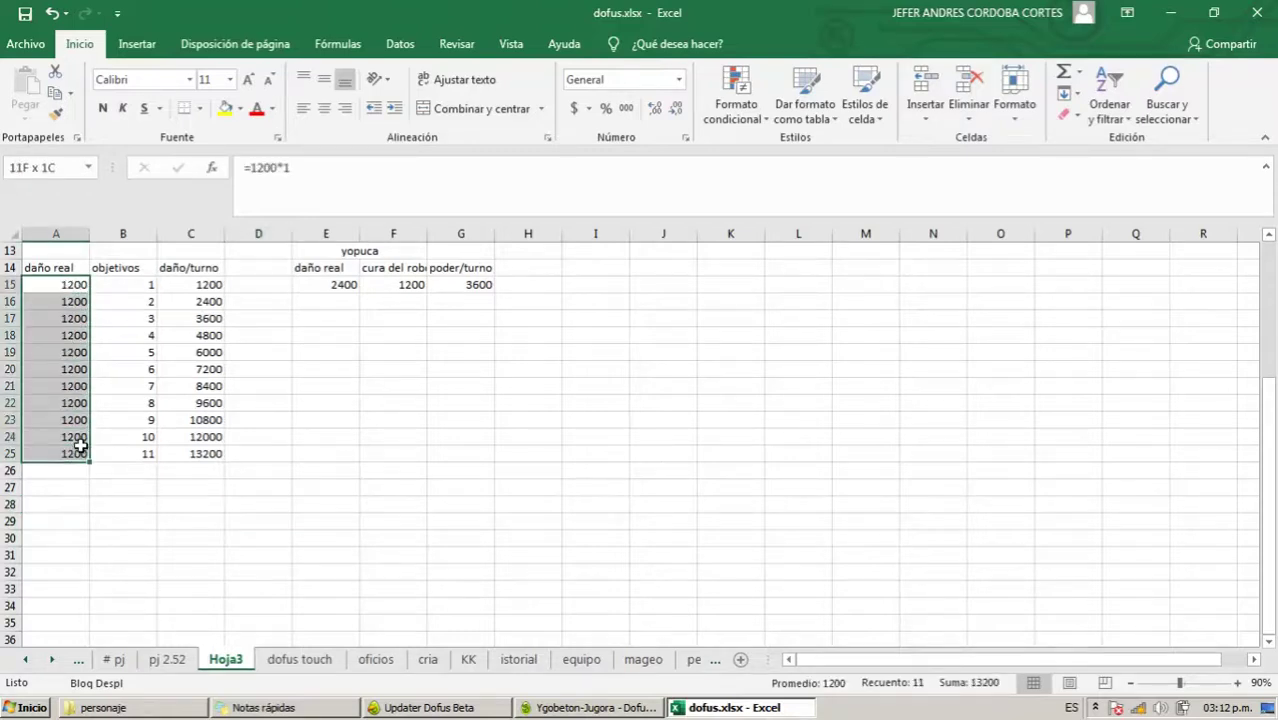
{"action": "left_click_drag", "start_coordinate": [130, 284], "coordinate": [140, 455]}
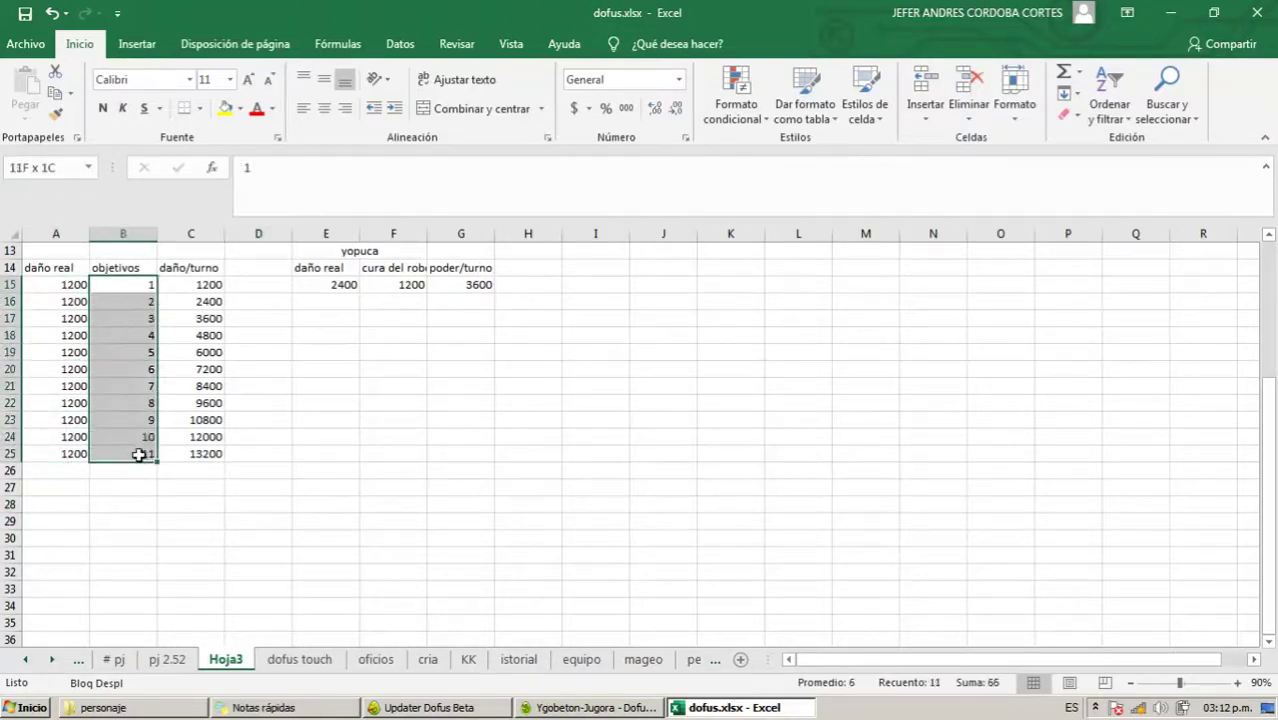
Enter the formula =A15*B15 in the first daño/turno cell, C15, and fill it down to row 25.
{"action": "left_click", "coordinate": [205, 284]}
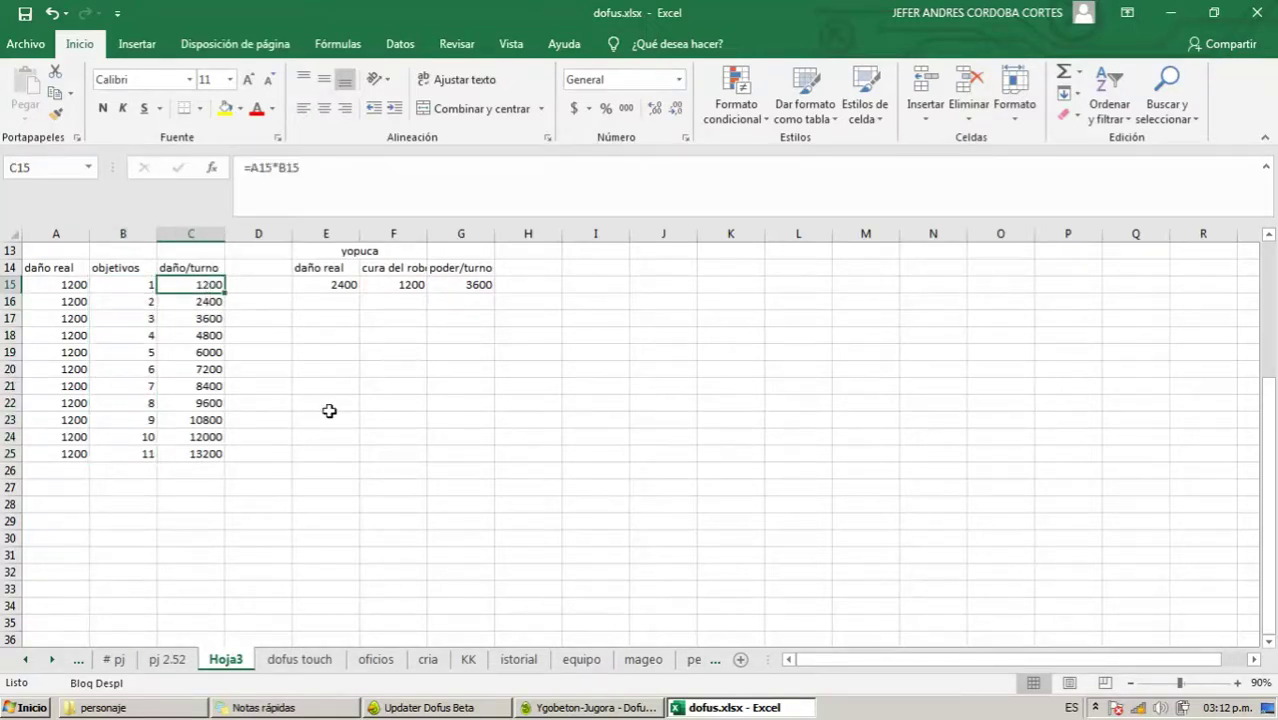
{"action": "type", "text": "="}
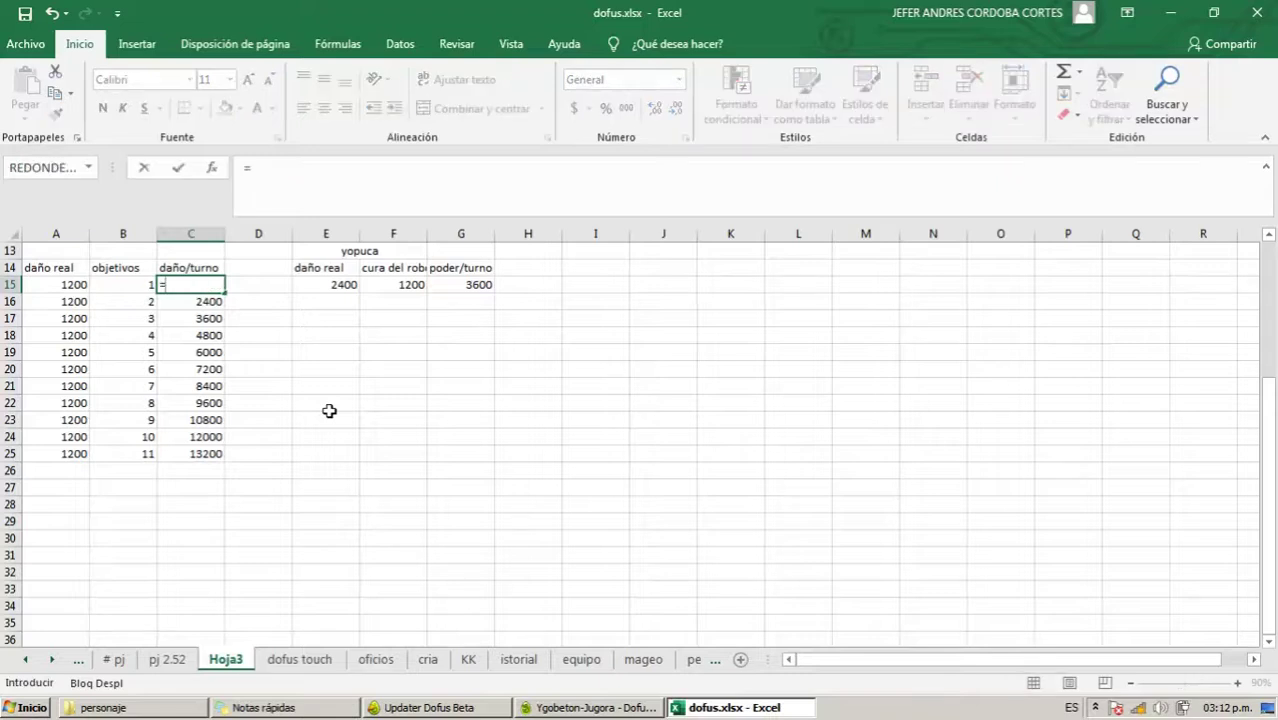
{"action": "left_click", "coordinate": [63, 281]}
{"action": "type", "text": "*"}
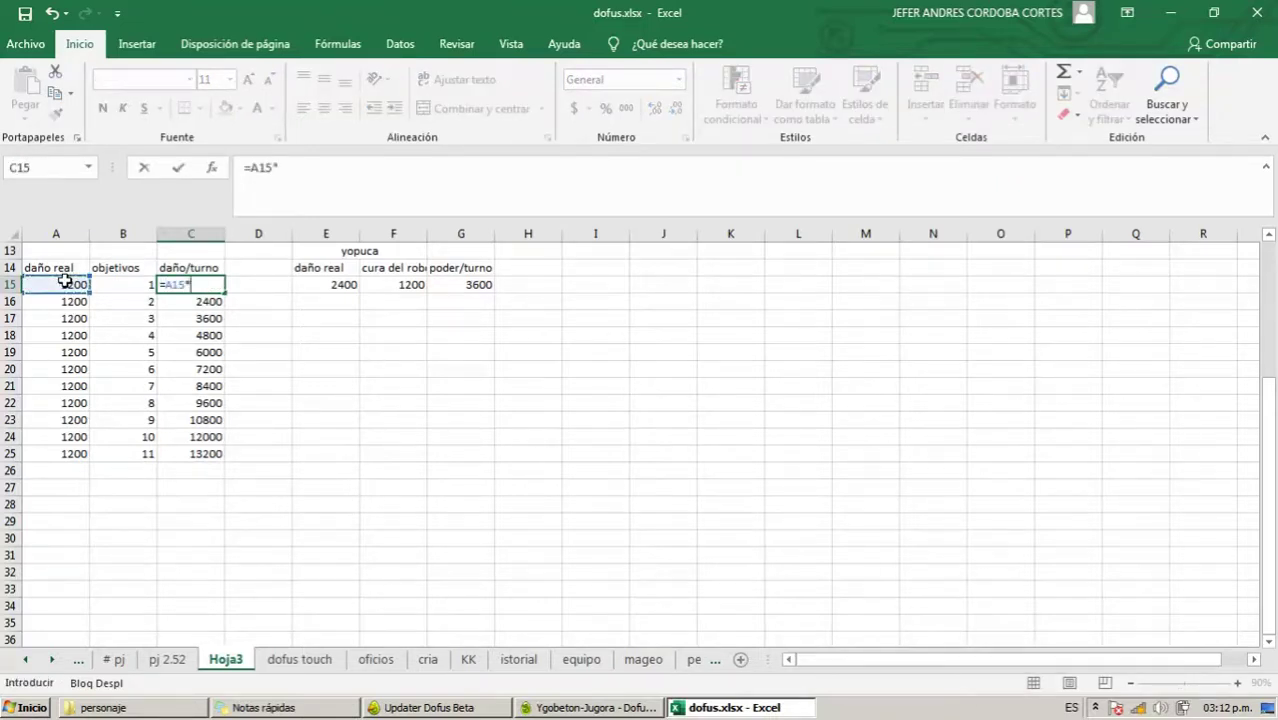
{"action": "left_click", "coordinate": [115, 283]}
{"action": "key", "text": "Return"}
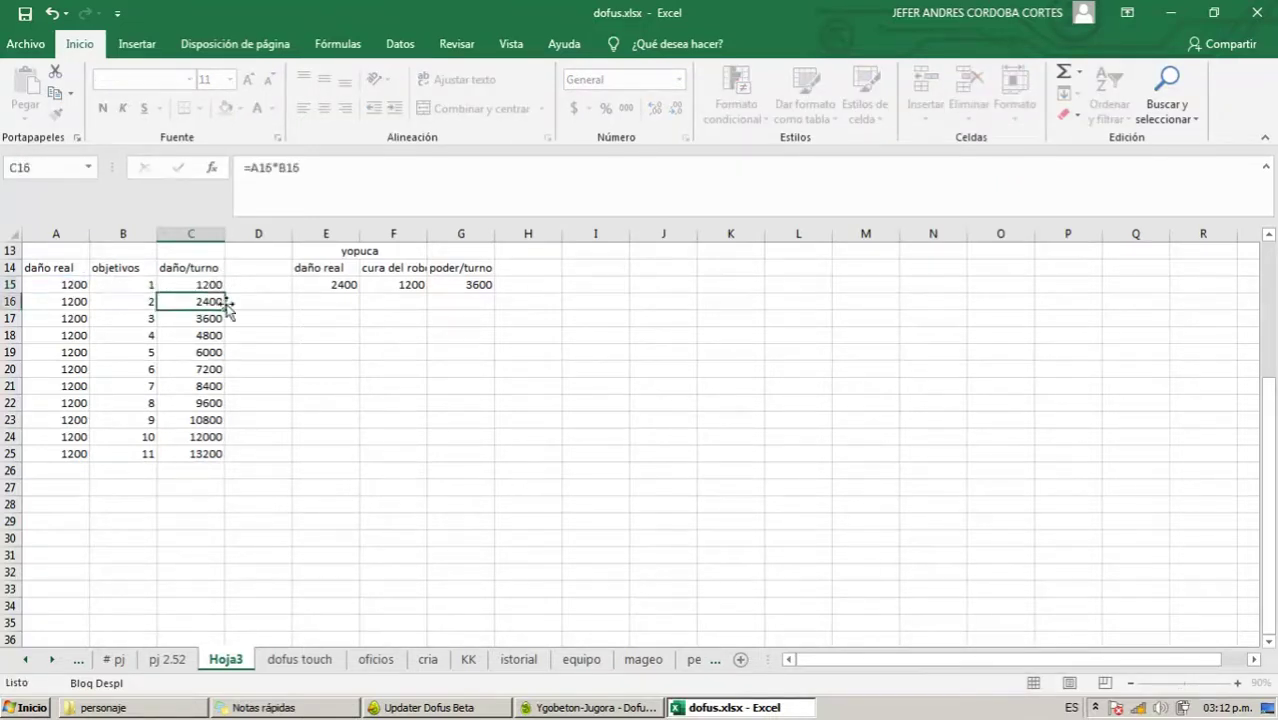
{"action": "left_click", "coordinate": [205, 286]}
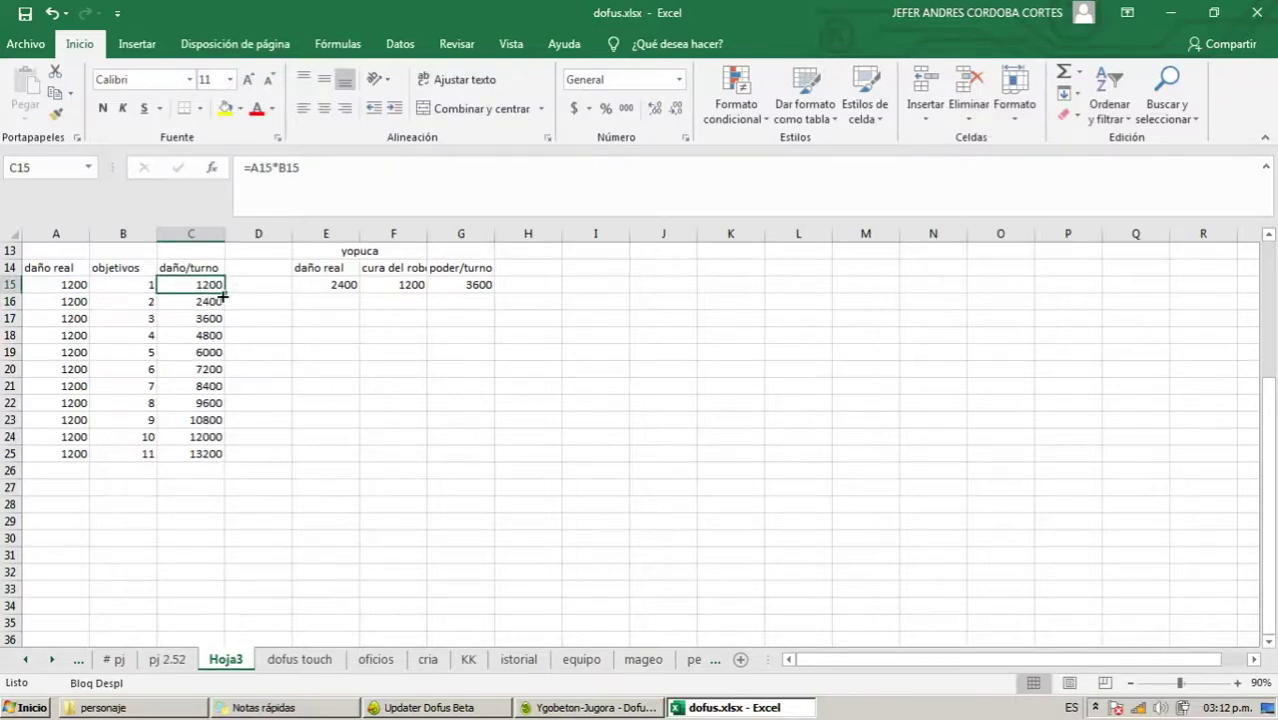
{"action": "double_click", "coordinate": [226, 292]}
{"action": "left_click", "coordinate": [281, 393]}
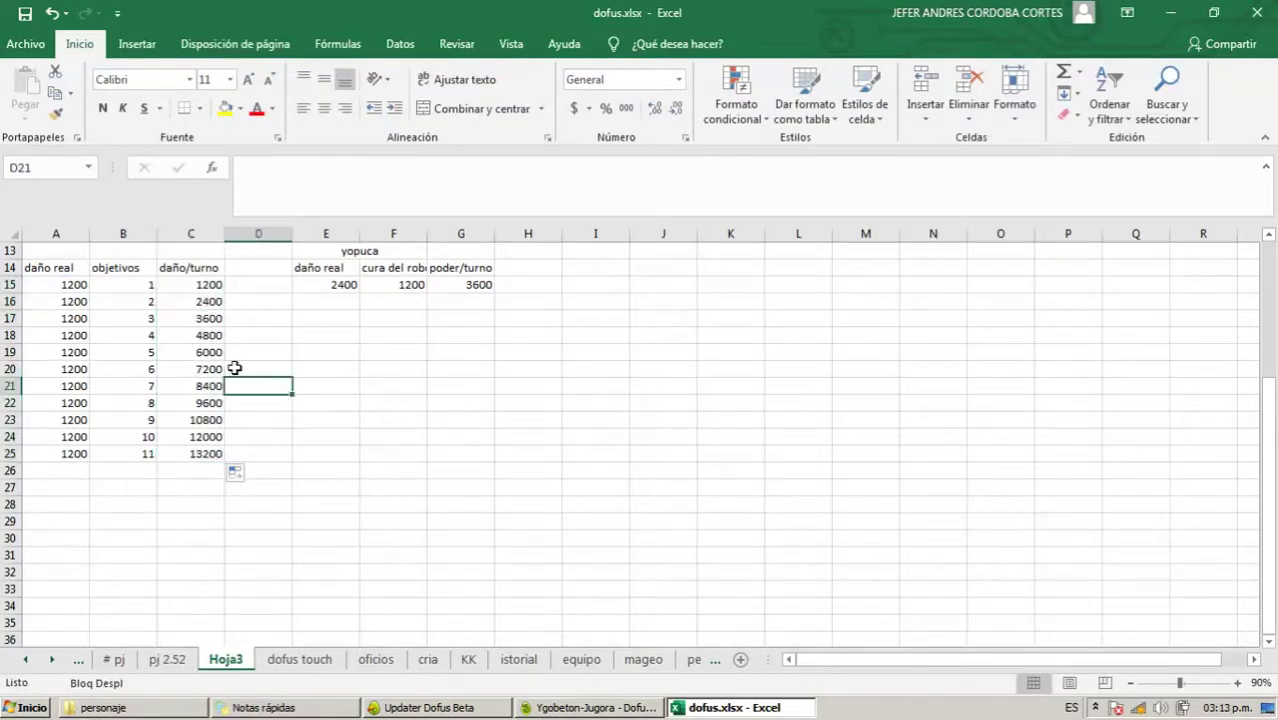
Examine the daño/turno values for the different objetivos counts and compare them with the yopuca daño real.
{"action": "left_click_drag", "start_coordinate": [192, 285], "coordinate": [210, 453]}
{"action": "left_click", "coordinate": [187, 298]}
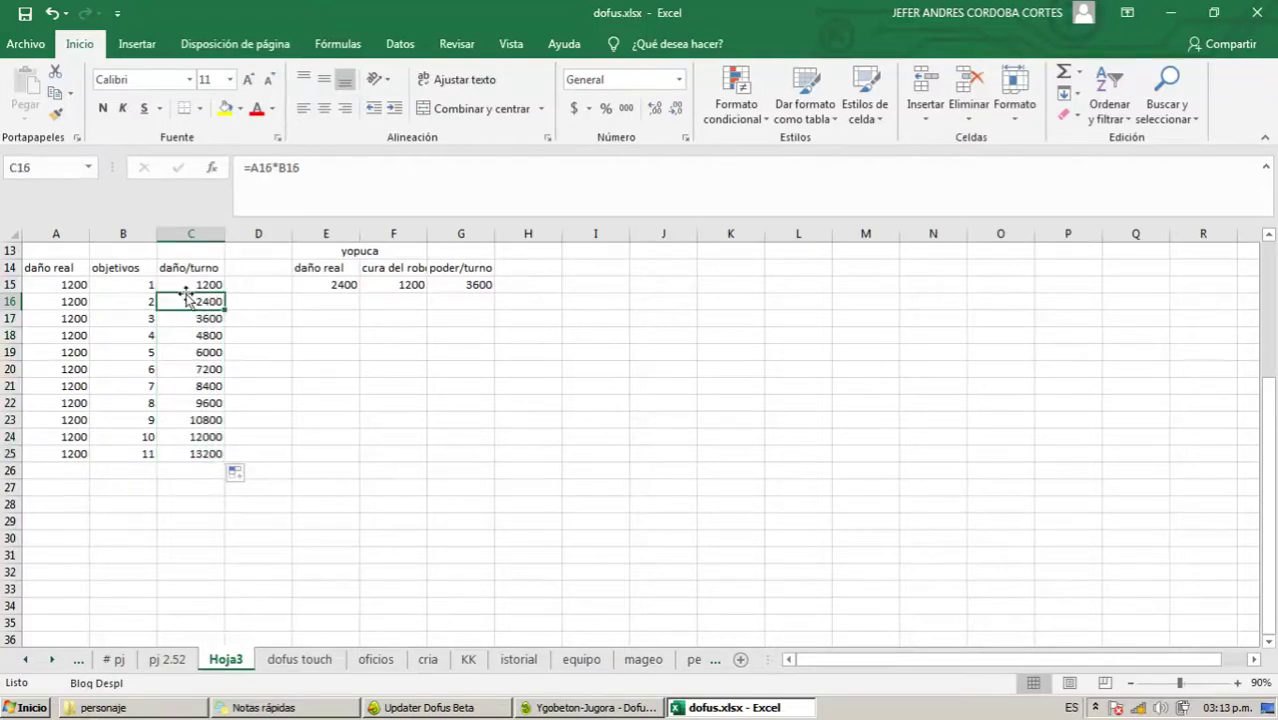
{"action": "left_click", "coordinate": [208, 284]}
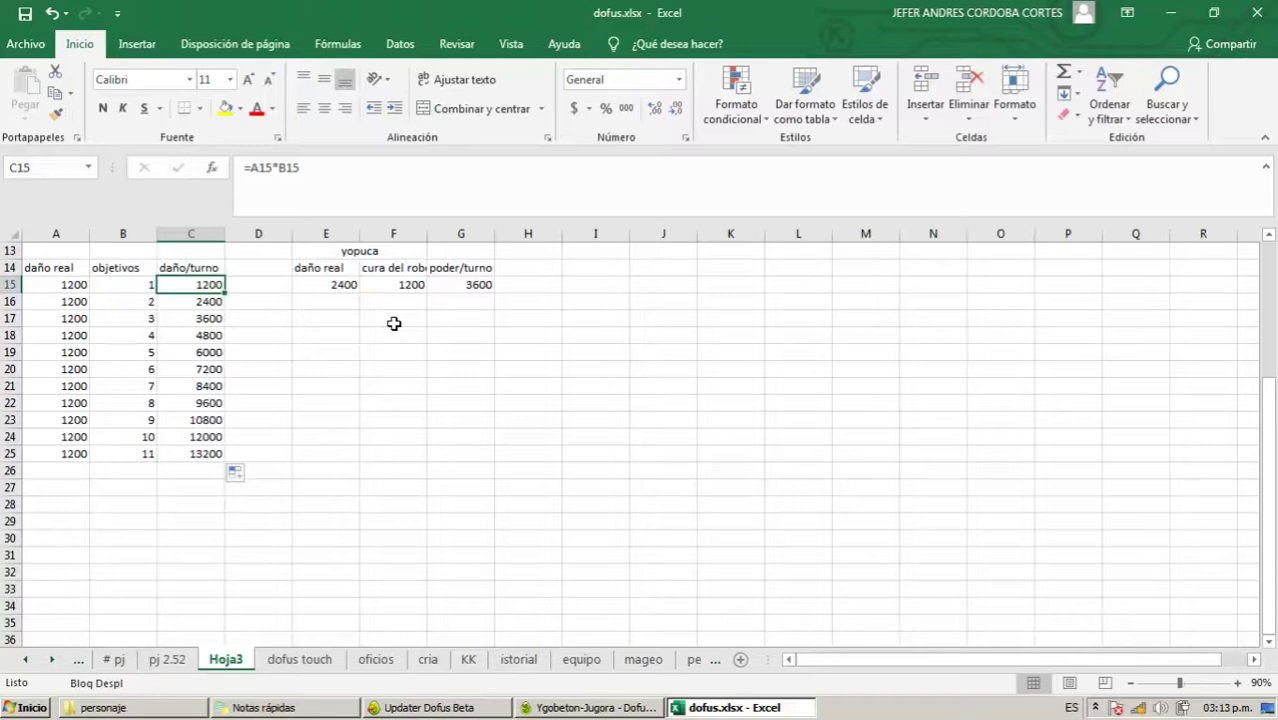
{"action": "left_click", "coordinate": [317, 284]}
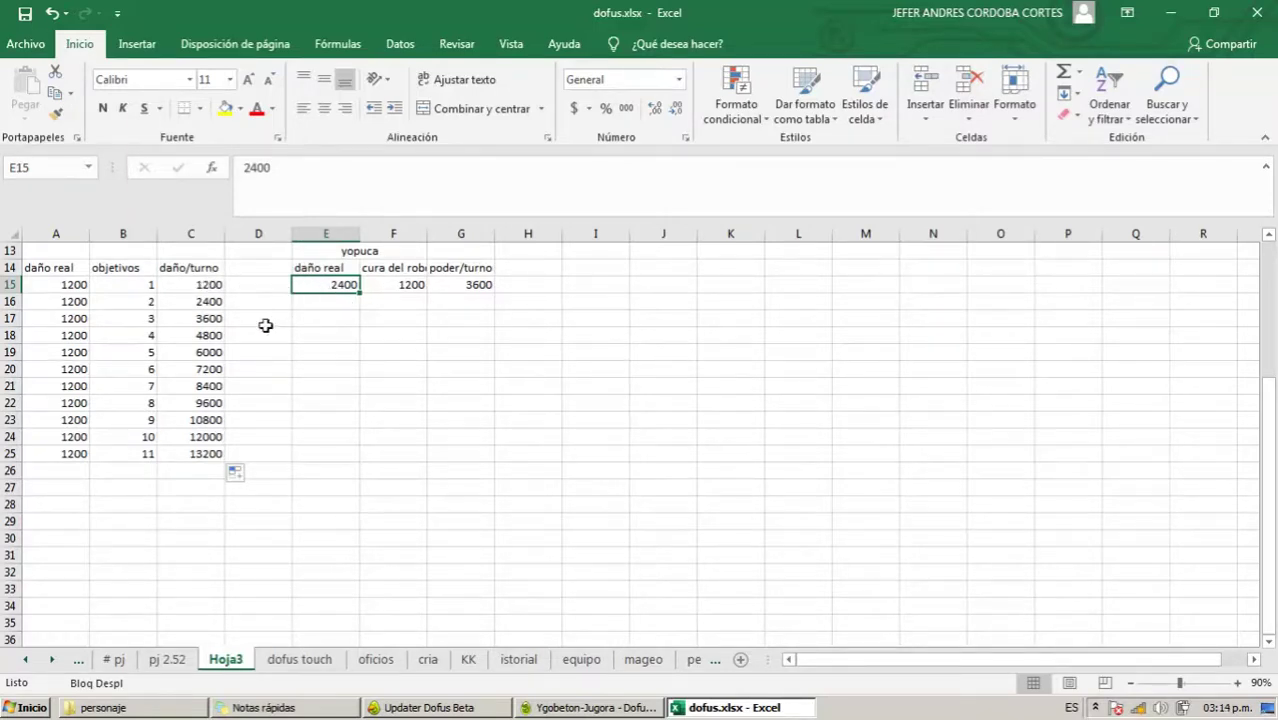
{"action": "left_click", "coordinate": [205, 302]}
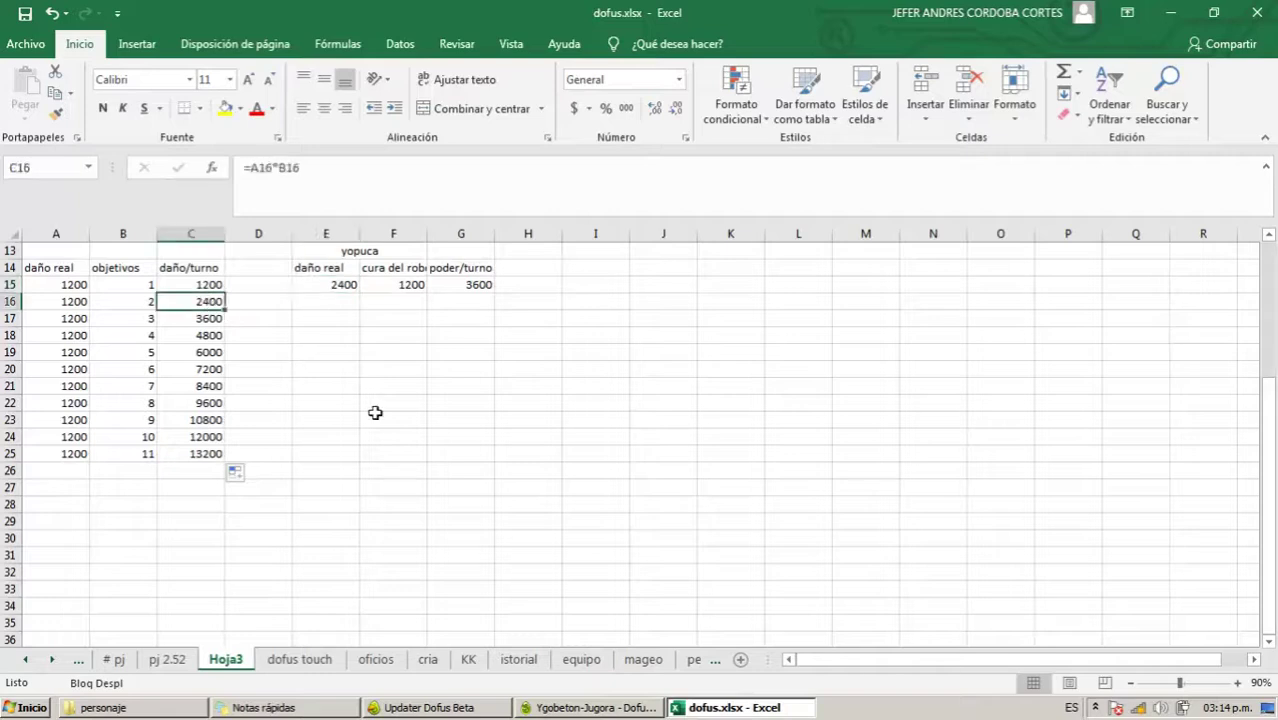
{"action": "left_click", "coordinate": [143, 301]}
{"action": "left_click_drag", "start_coordinate": [143, 301], "coordinate": [143, 285]}
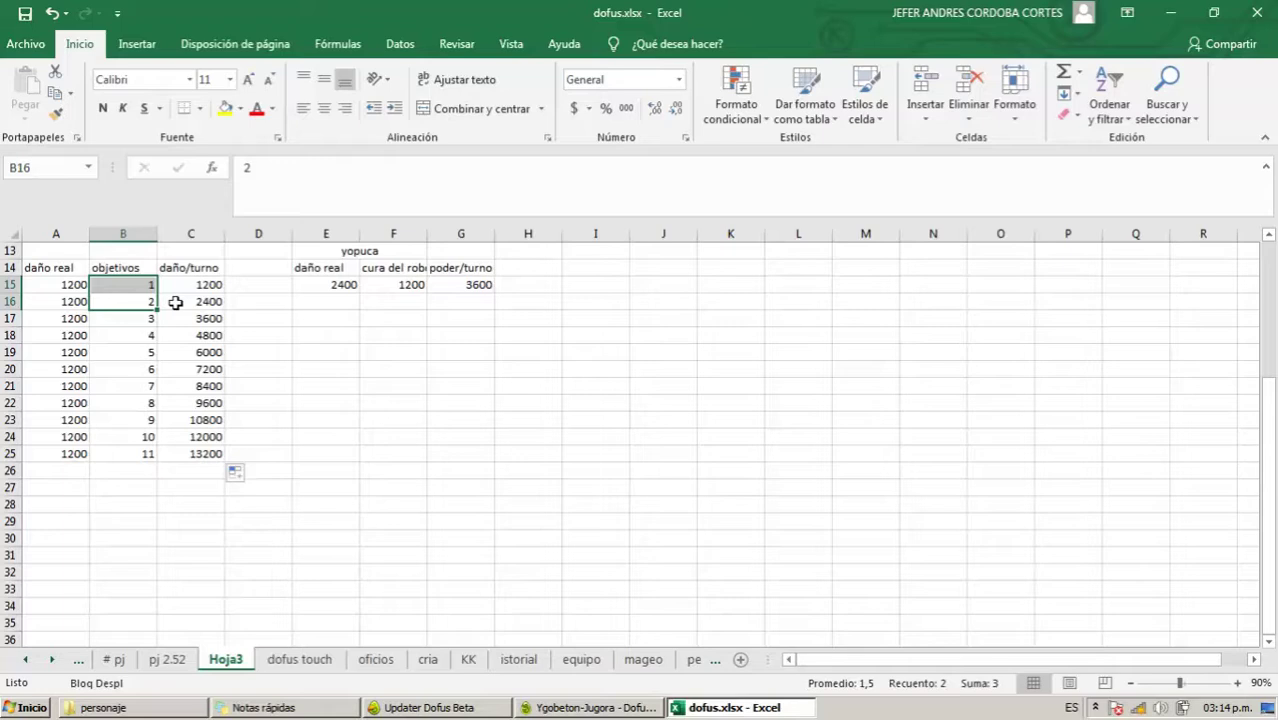
{"action": "left_click", "coordinate": [137, 301]}
{"action": "left_click", "coordinate": [190, 301]}
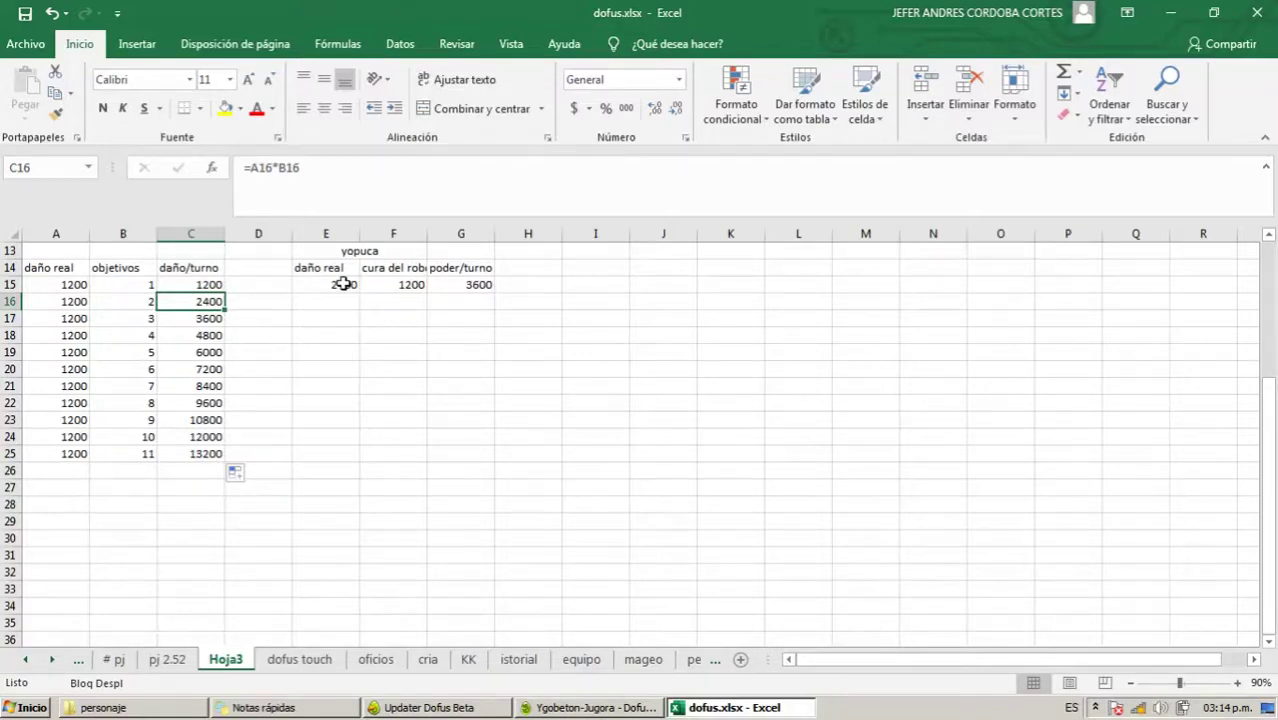
{"action": "left_click", "coordinate": [207, 320]}
{"action": "left_click", "coordinate": [208, 404]}
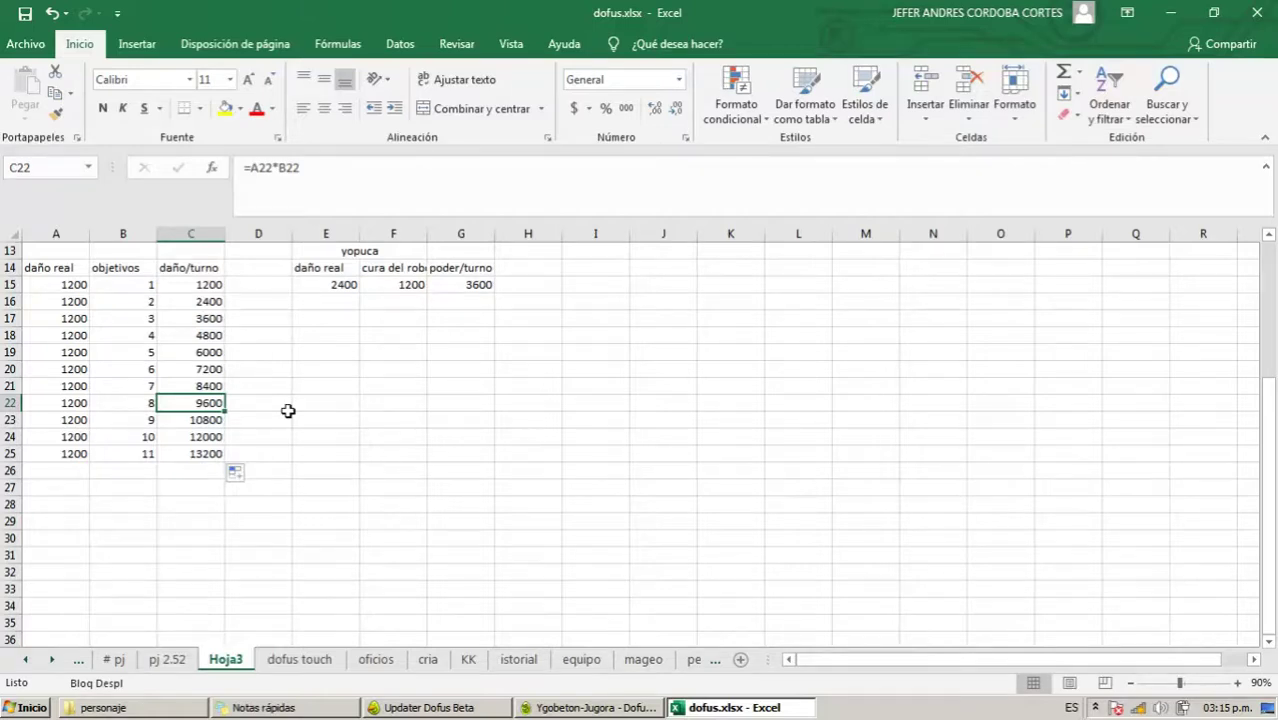
{"action": "left_click", "coordinate": [960, 713]}
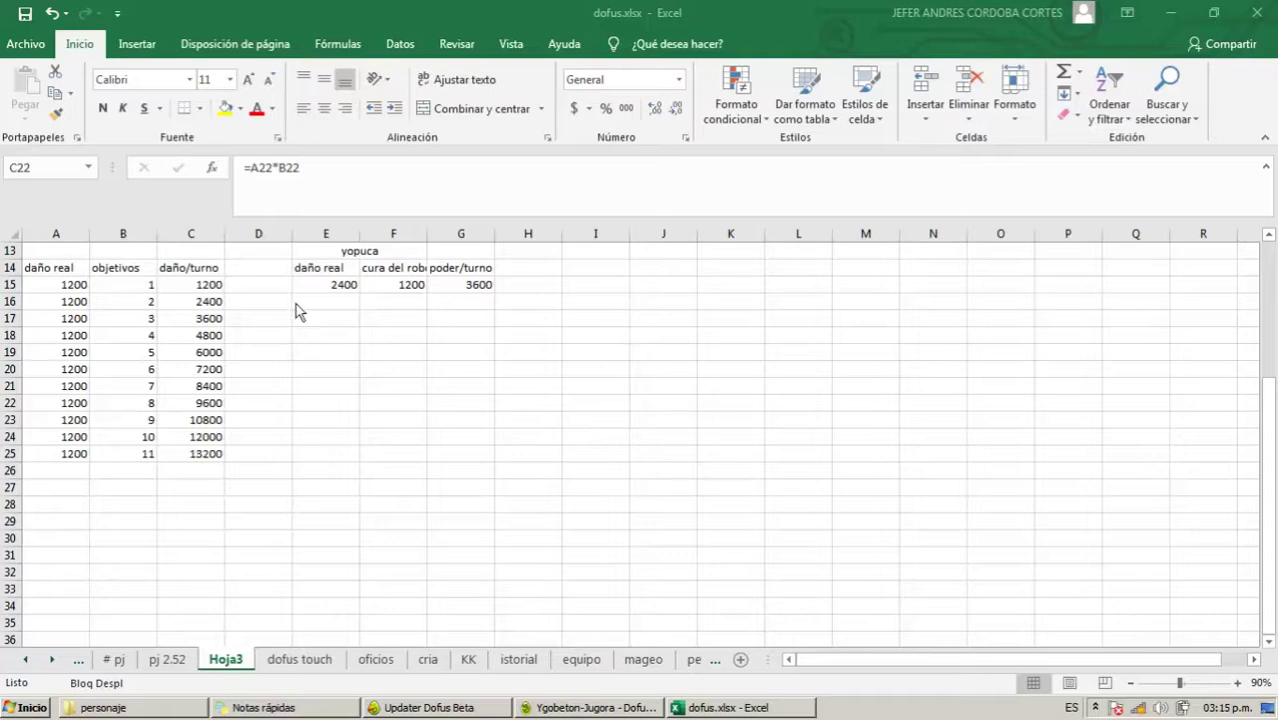
{"action": "left_click", "coordinate": [194, 283]}
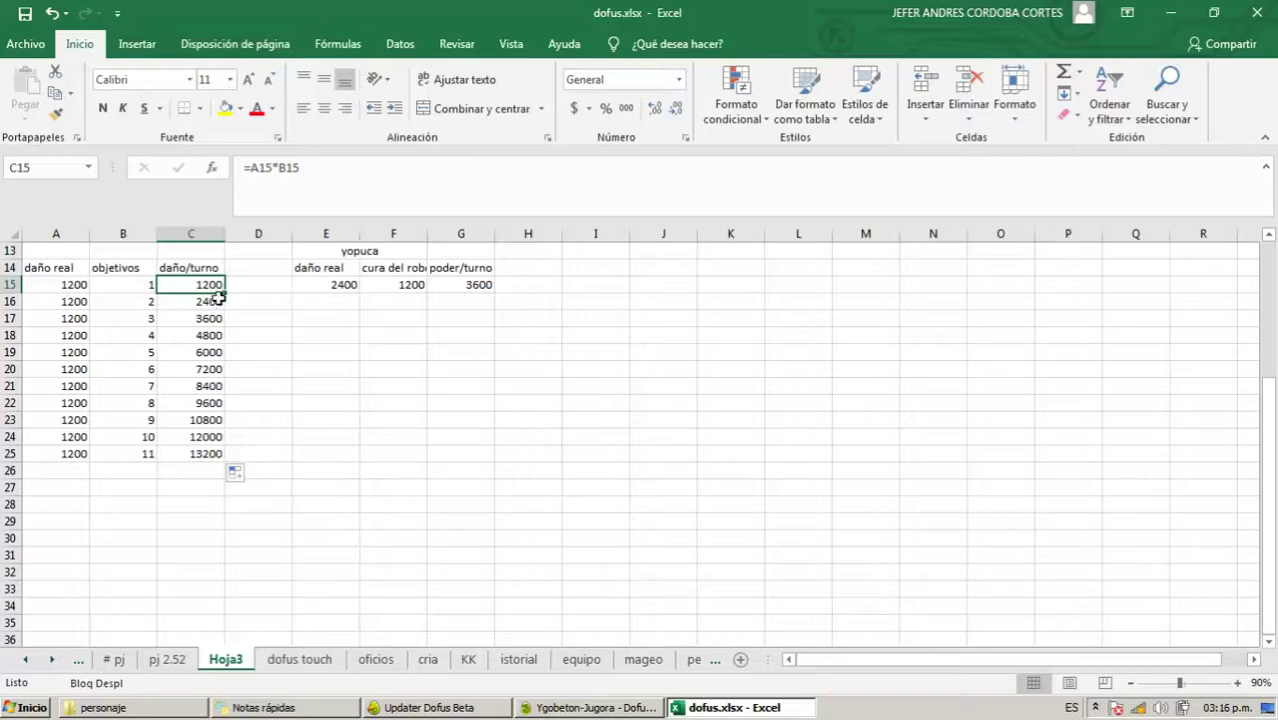
{"action": "left_click", "coordinate": [211, 300]}
Enter a formula in D15 that takes 50% of the first daño/turno value, =C15*50%.
{"action": "left_click", "coordinate": [251, 284]}
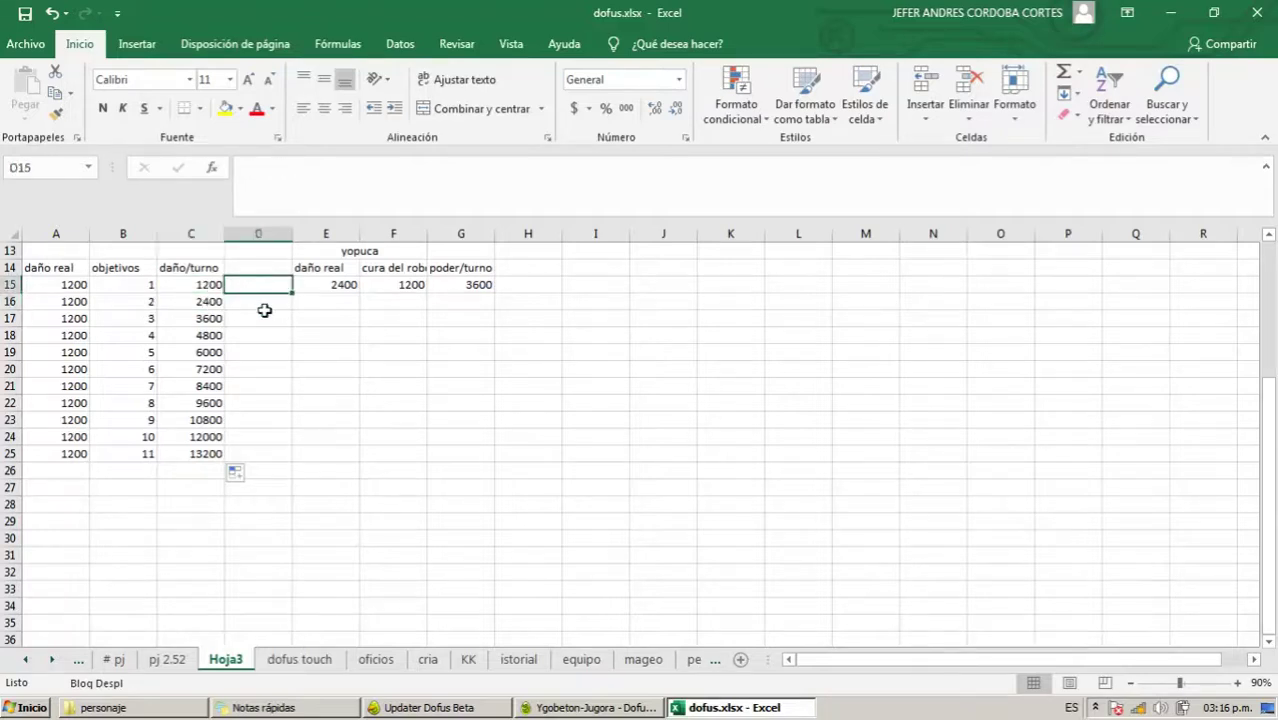
{"action": "type", "text": "="}
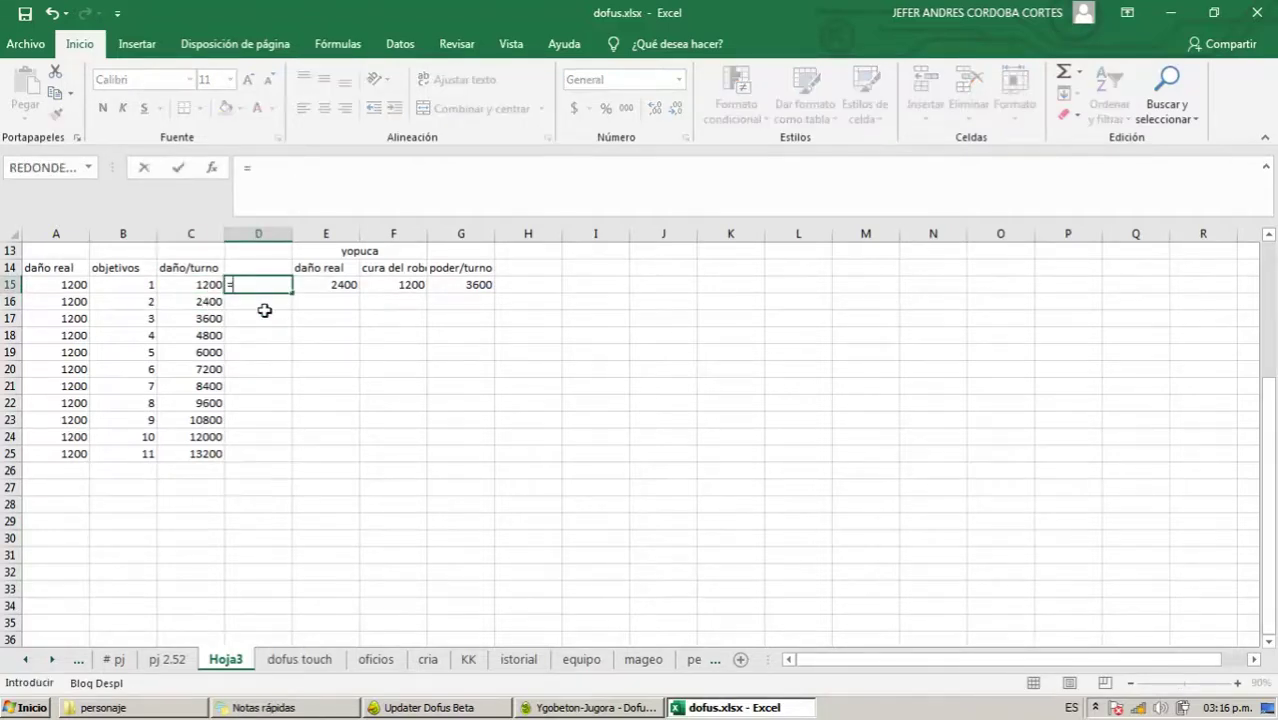
{"action": "left_click", "coordinate": [198, 285]}
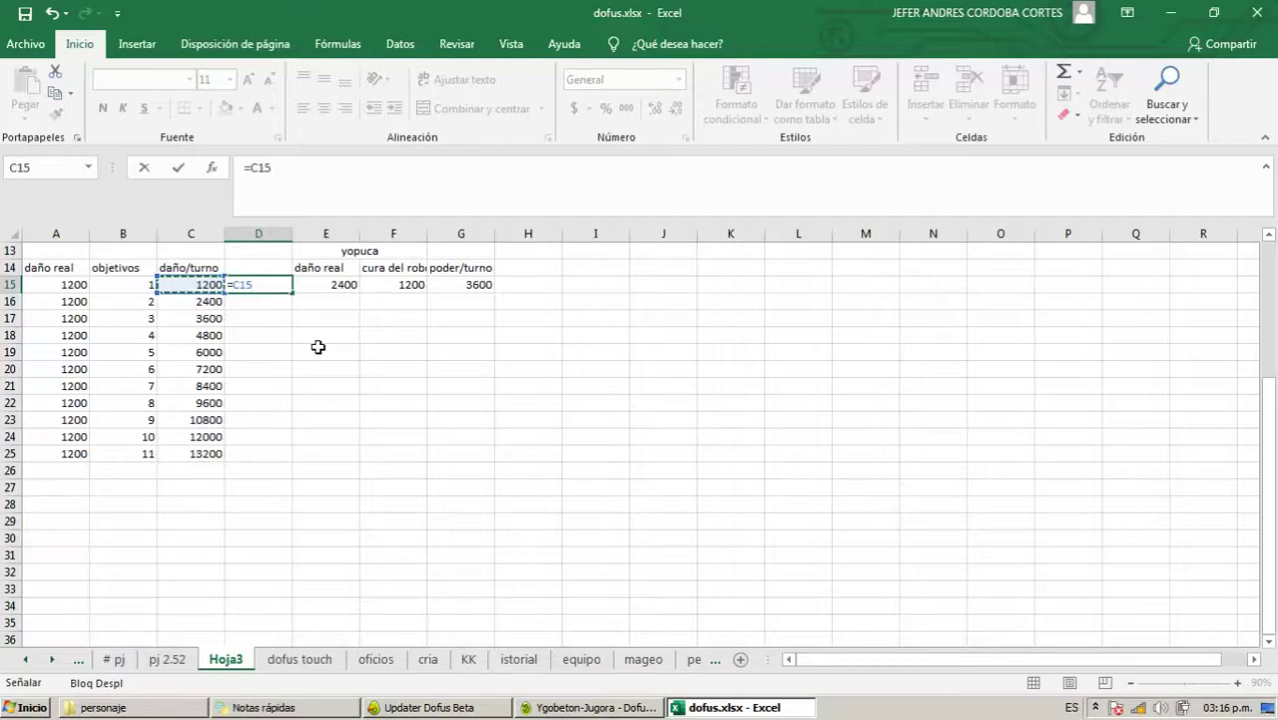
{"action": "type", "text": "*"}
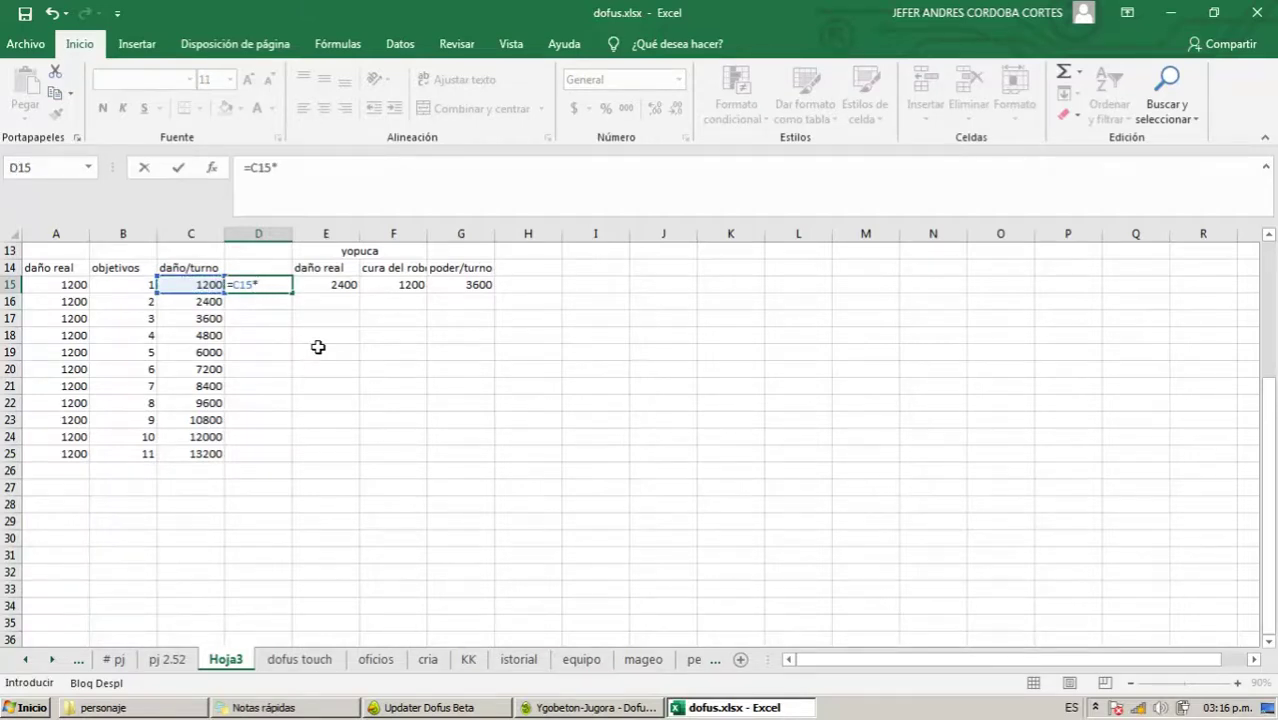
{"action": "type", "text": "50%"}
{"action": "key", "text": "Return"}
Change the percentage in the D15 formula so it reads =C15*150%.
{"action": "left_click", "coordinate": [258, 285]}
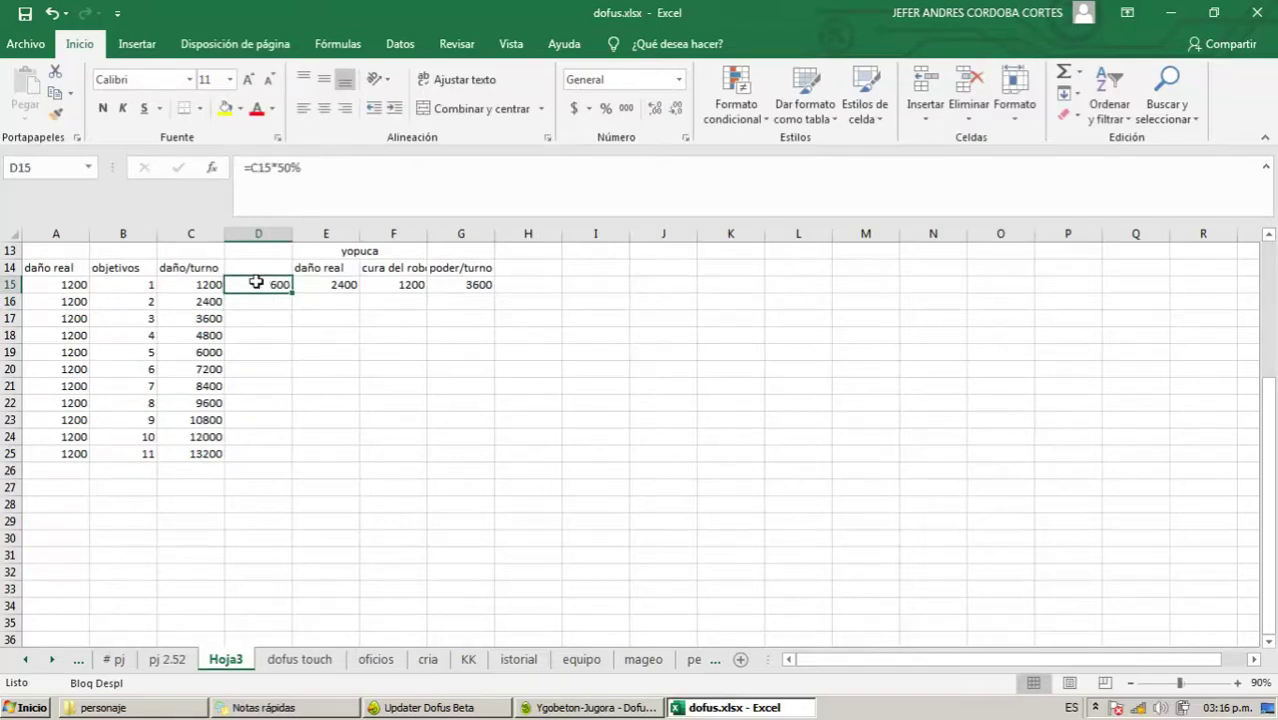
{"action": "left_click", "coordinate": [260, 167]}
{"action": "left_click", "coordinate": [275, 167]}
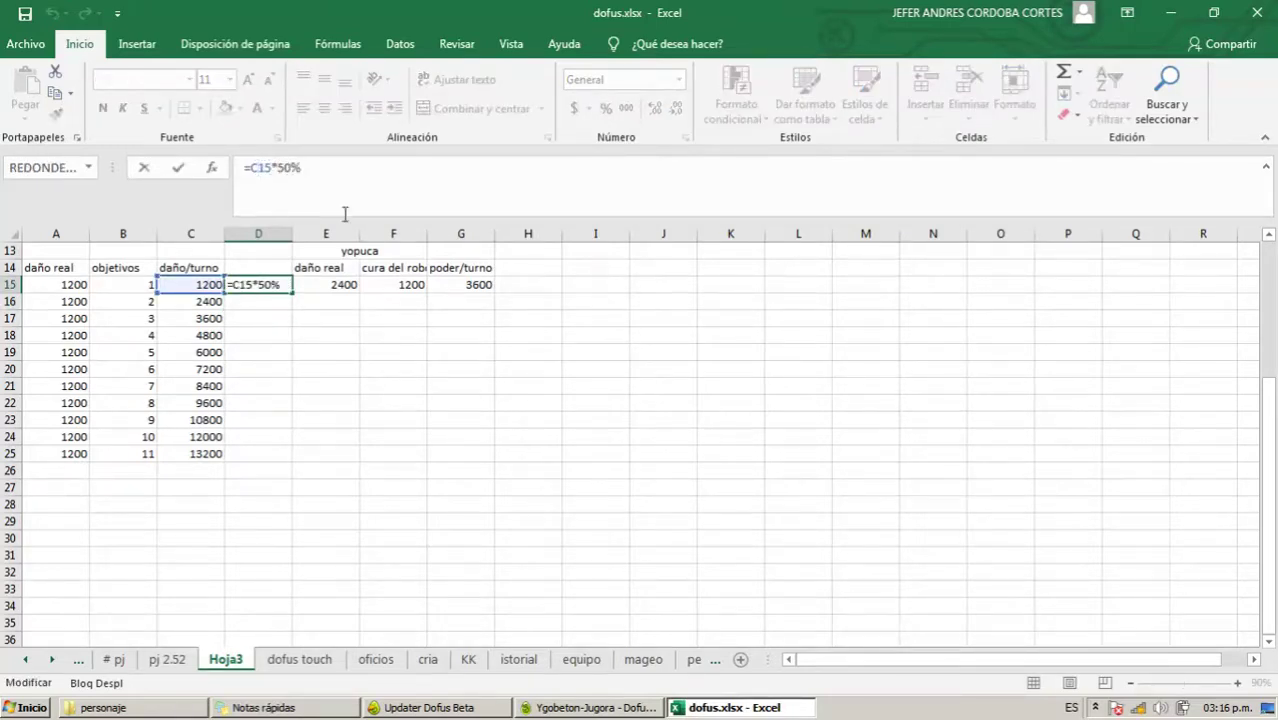
{"action": "type", "text": "1"}
{"action": "key", "text": "Return"}
{"action": "left_click", "coordinate": [274, 284]}
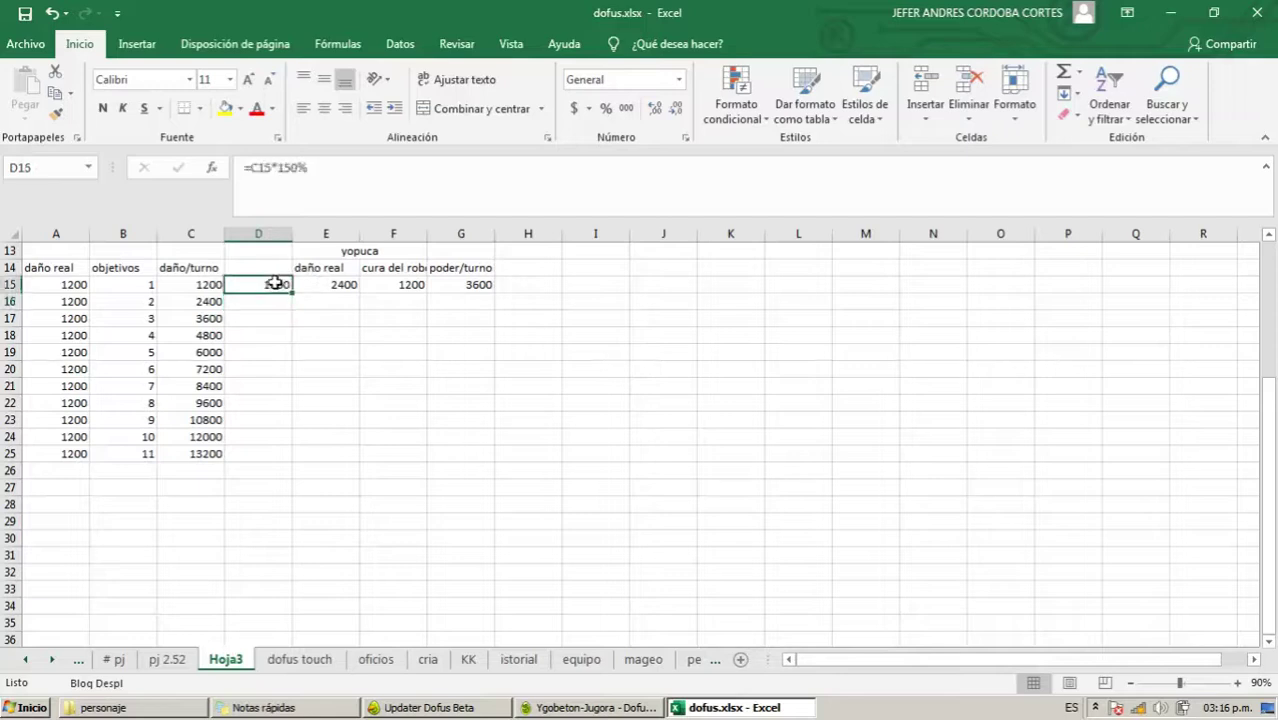
Add the header poder/turno in D14, above the new formula.
{"action": "left_click", "coordinate": [254, 267]}
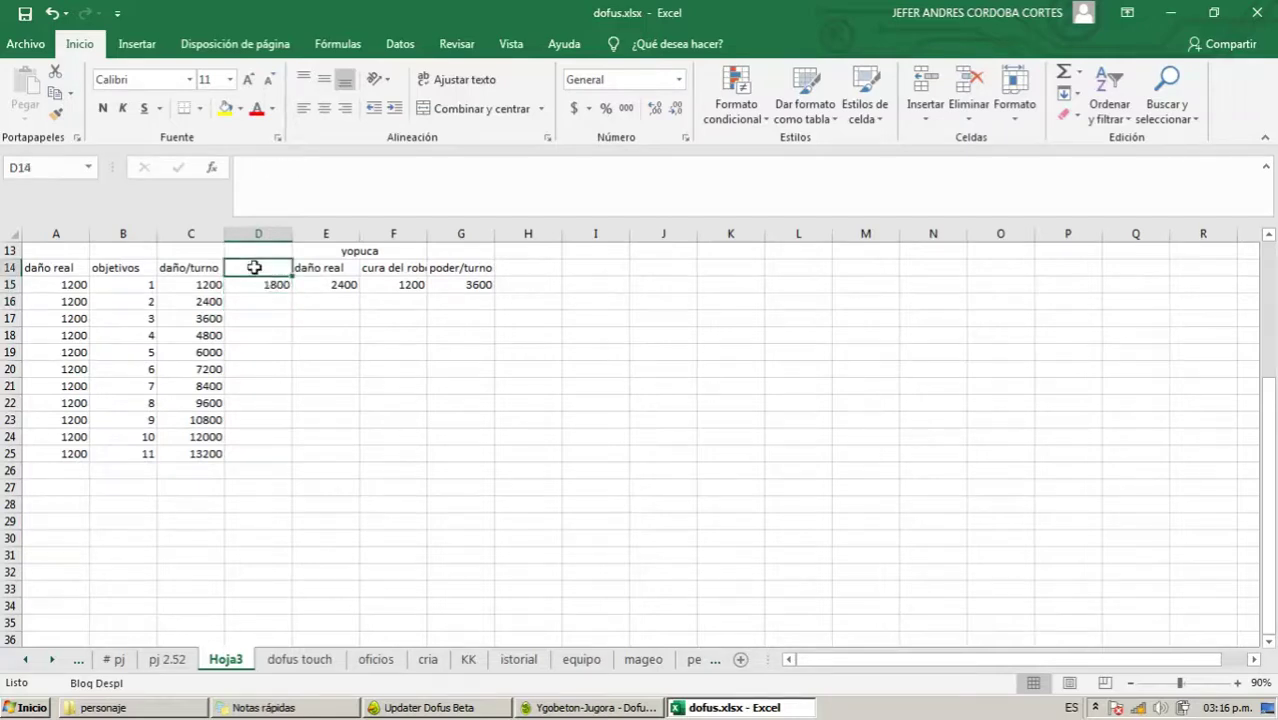
{"action": "type", "text": "por"}
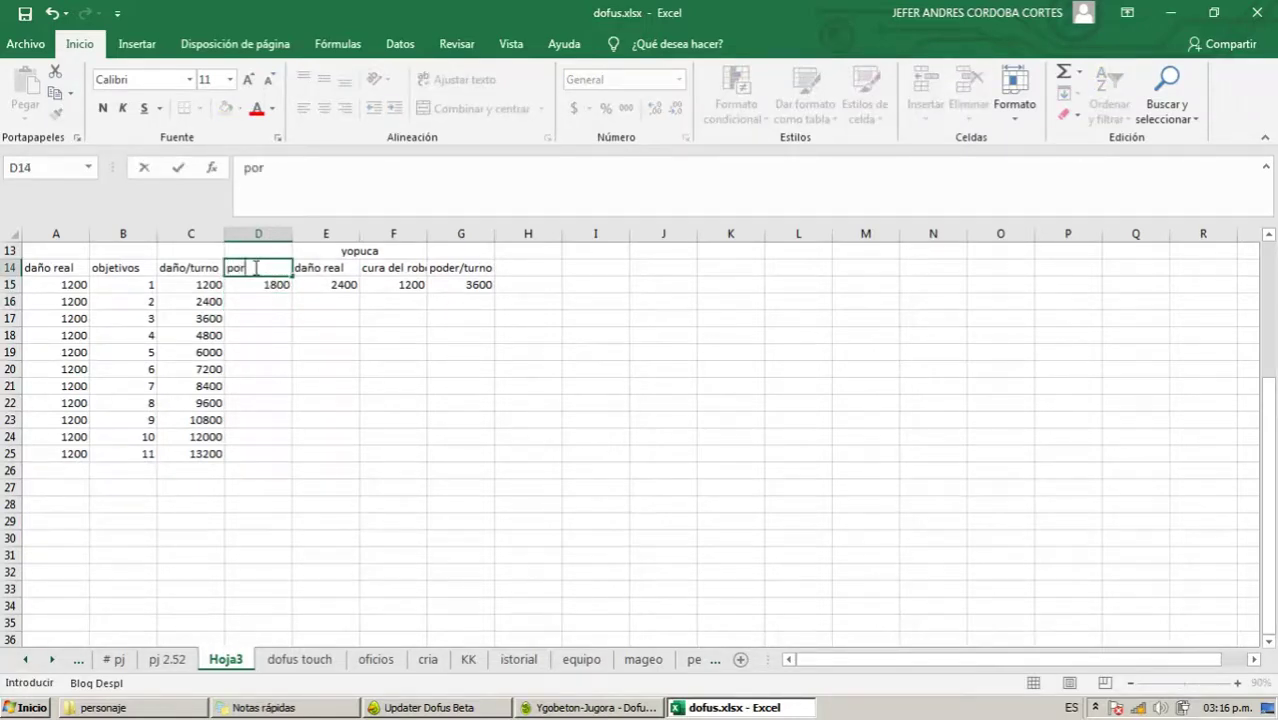
{"action": "key", "text": "BackSpace"}
{"action": "type", "text": "der/turno"}
{"action": "key", "text": "Return"}
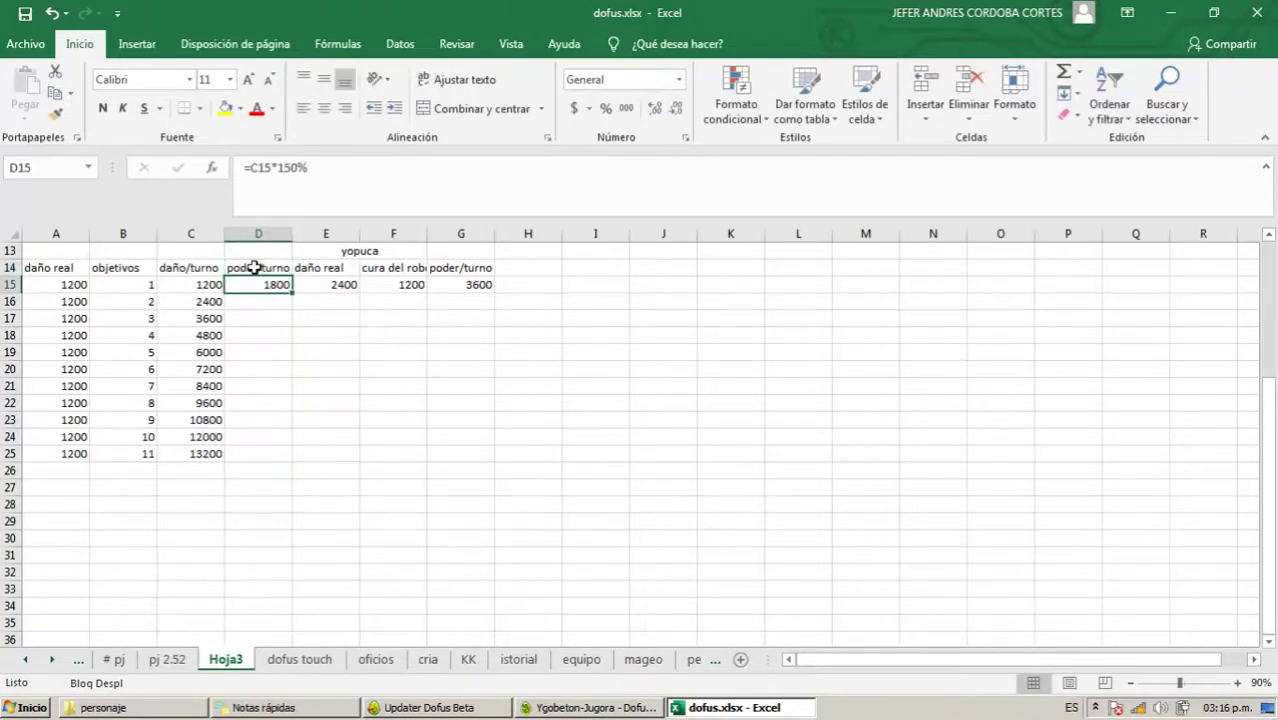
Move the yopuca table two columns over so that it occupies columns G to I.
{"action": "left_click", "coordinate": [218, 286]}
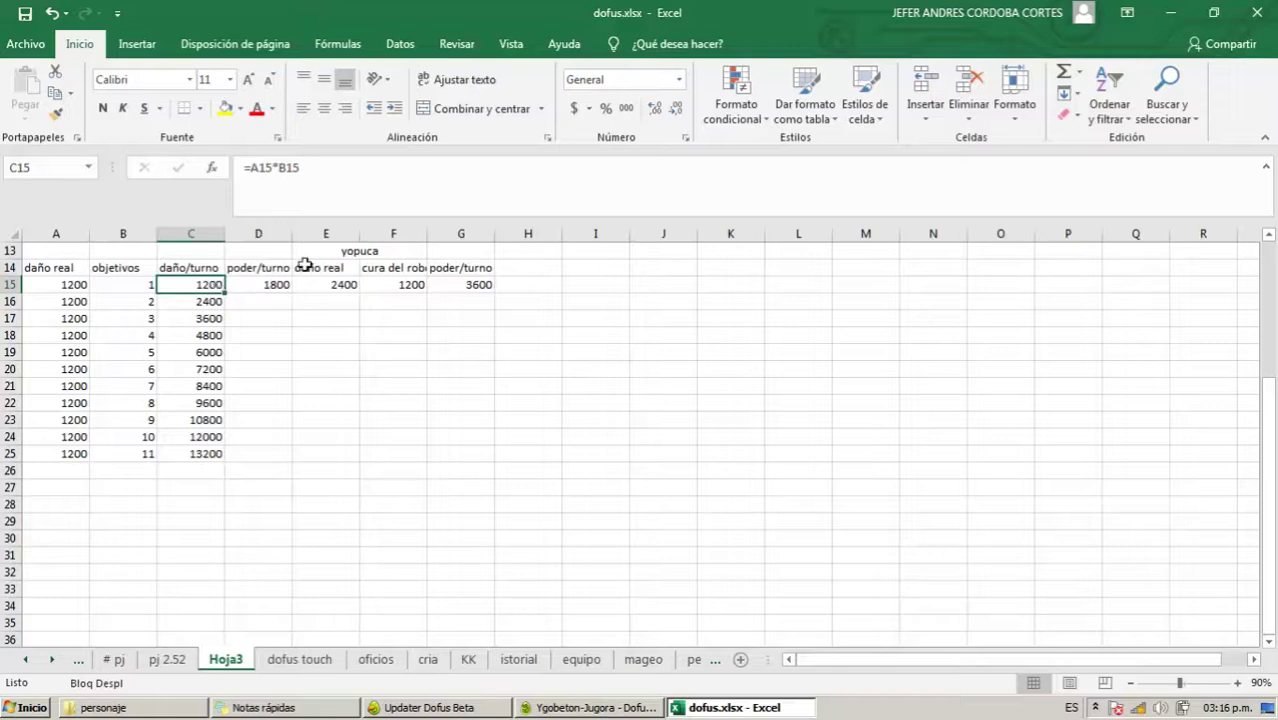
{"action": "left_click_drag", "start_coordinate": [302, 258], "coordinate": [519, 303]}
Fill the poder/turno formula from D15 down to row 25 and check its first row against daño/turno.
{"action": "left_click", "coordinate": [272, 284]}
{"action": "double_click", "coordinate": [292, 293]}
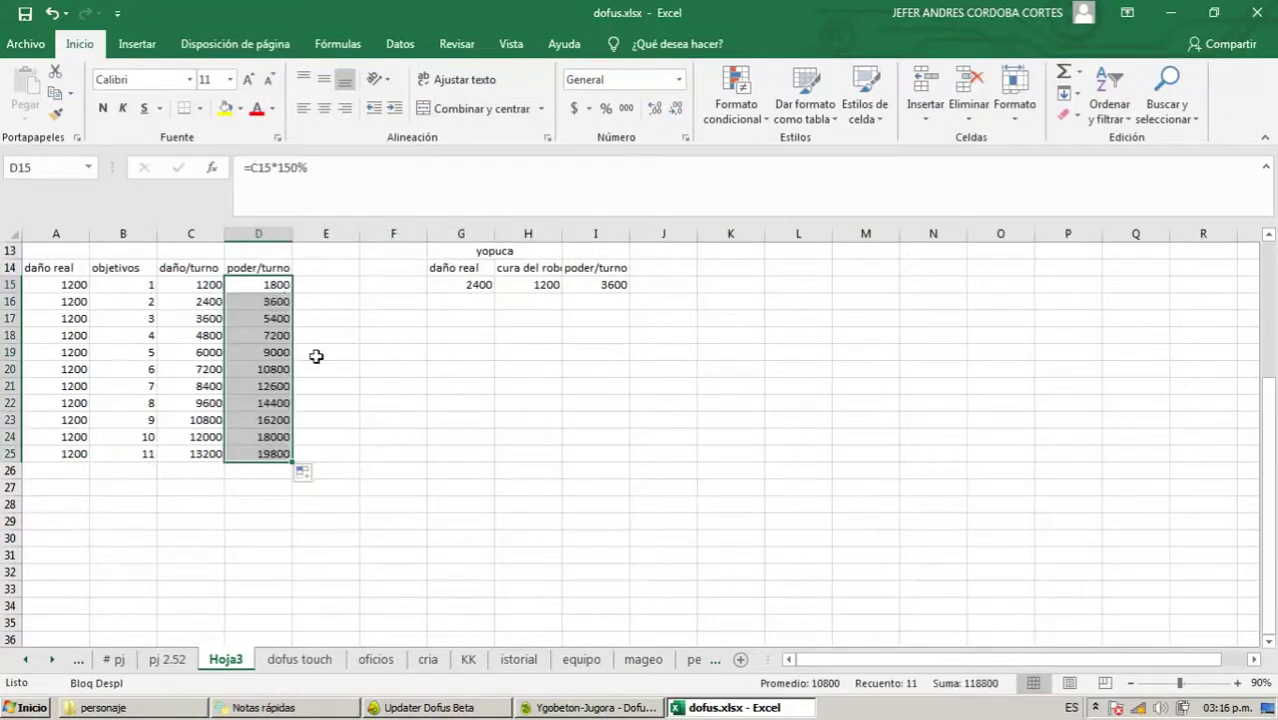
{"action": "left_click", "coordinate": [263, 283]}
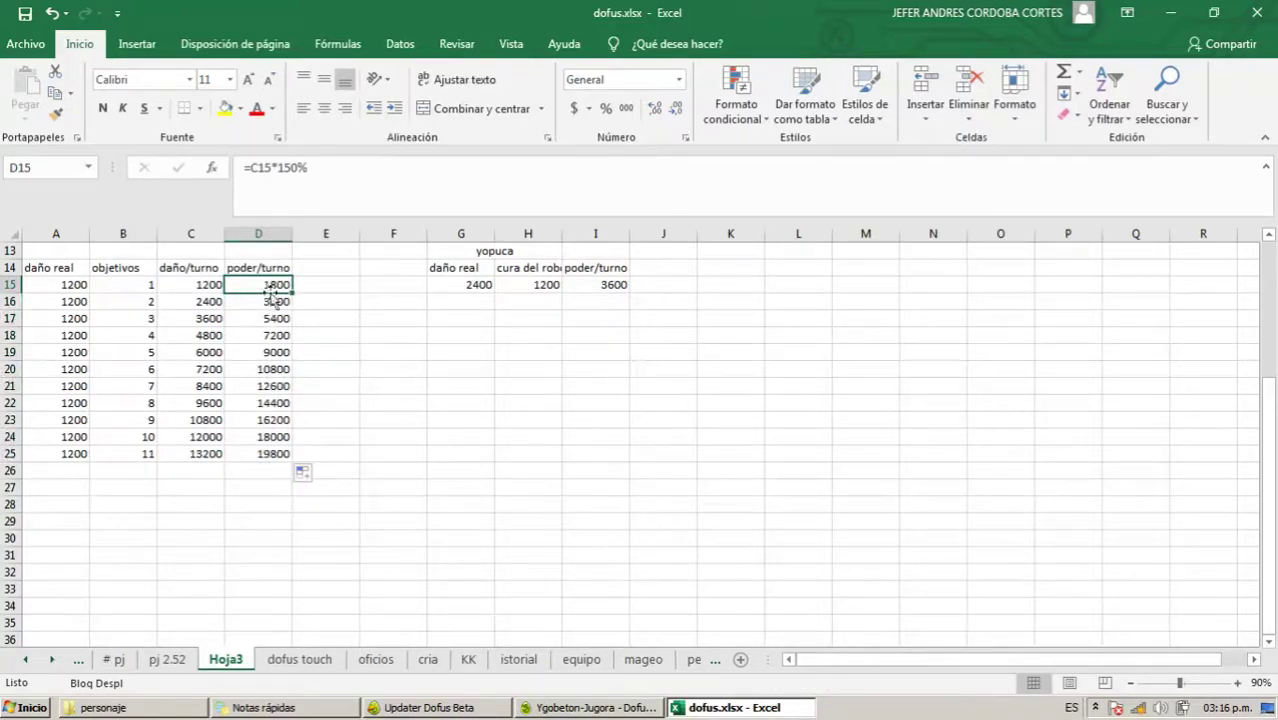
{"action": "left_click", "coordinate": [200, 284]}
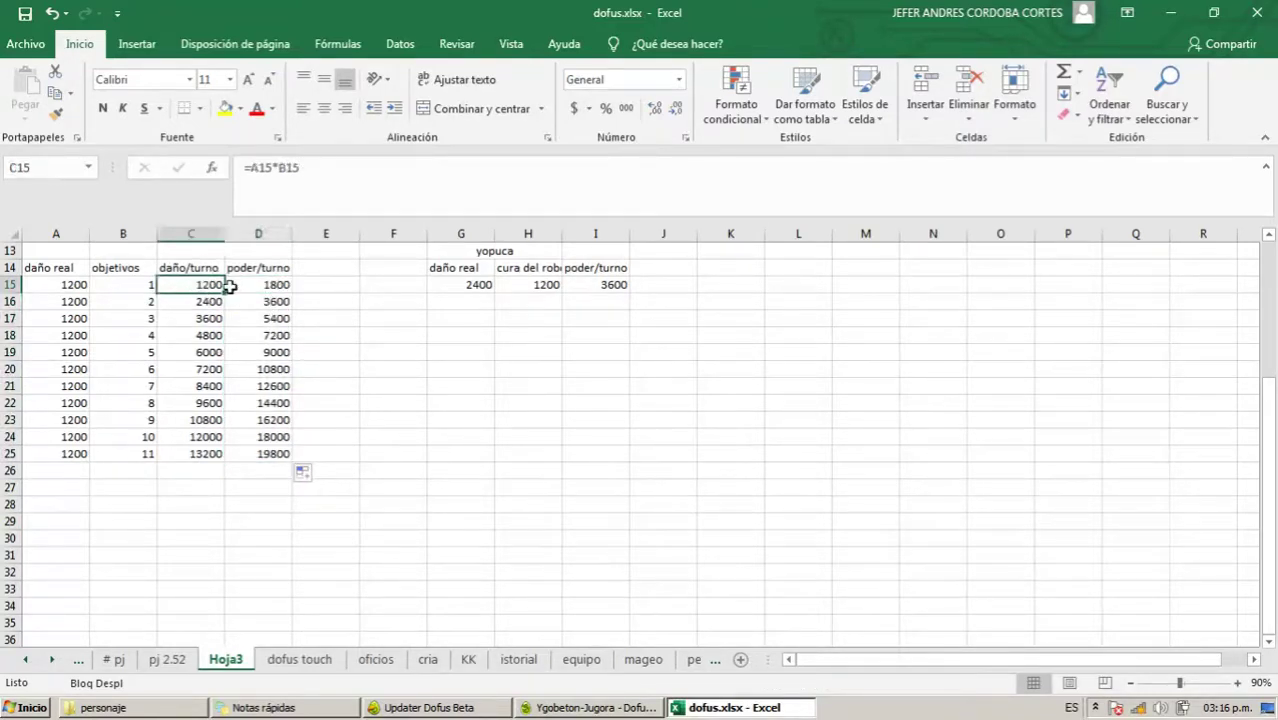
{"action": "left_click", "coordinate": [272, 286]}
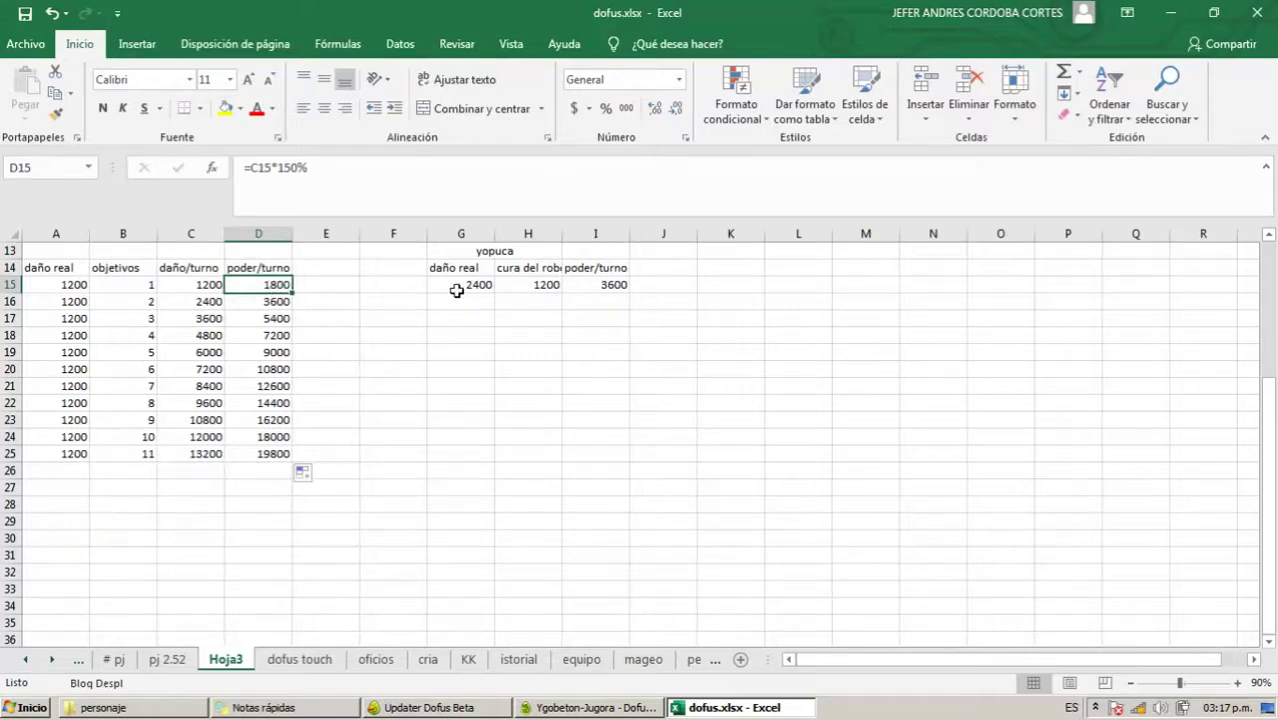
Compare daño/turno with poder/turno for one and two objetivos in rows 15 and 16.
{"action": "left_click", "coordinate": [279, 304]}
{"action": "left_click", "coordinate": [271, 279]}
{"action": "left_click", "coordinate": [214, 286]}
{"action": "left_click", "coordinate": [257, 283]}
{"action": "left_click", "coordinate": [220, 298]}
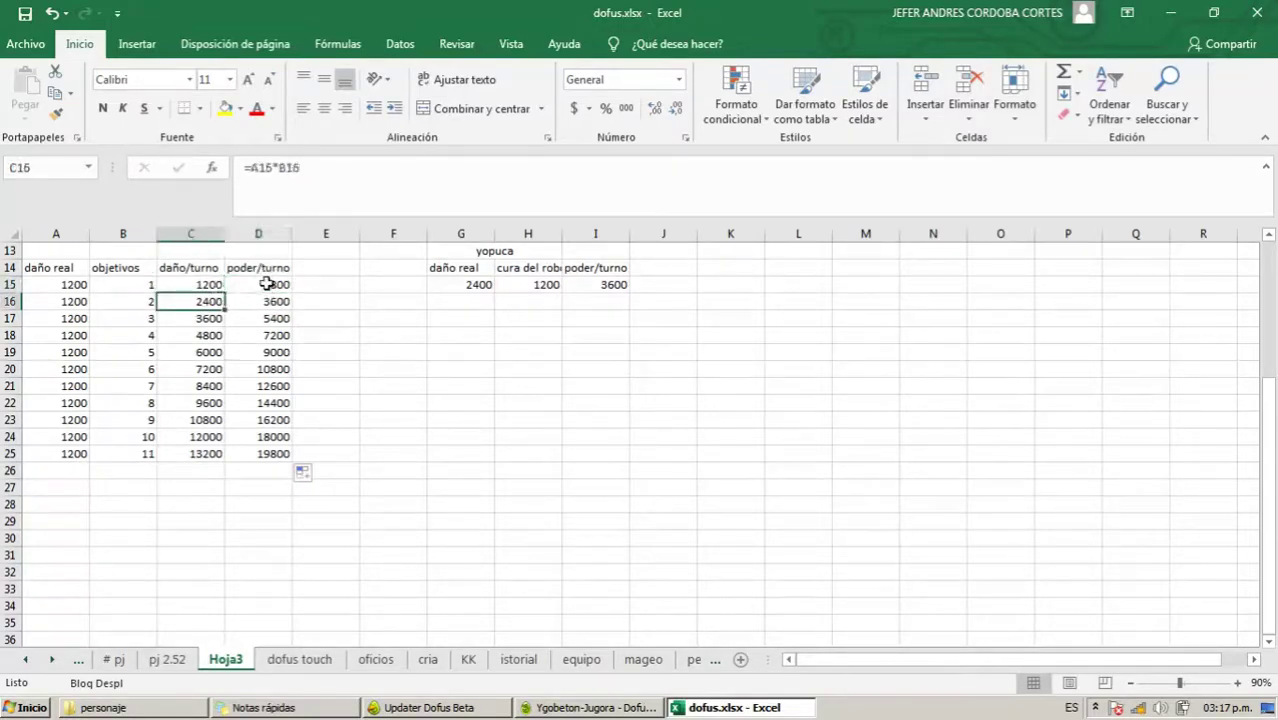
{"action": "left_click", "coordinate": [267, 284]}
{"action": "left_click", "coordinate": [212, 288]}
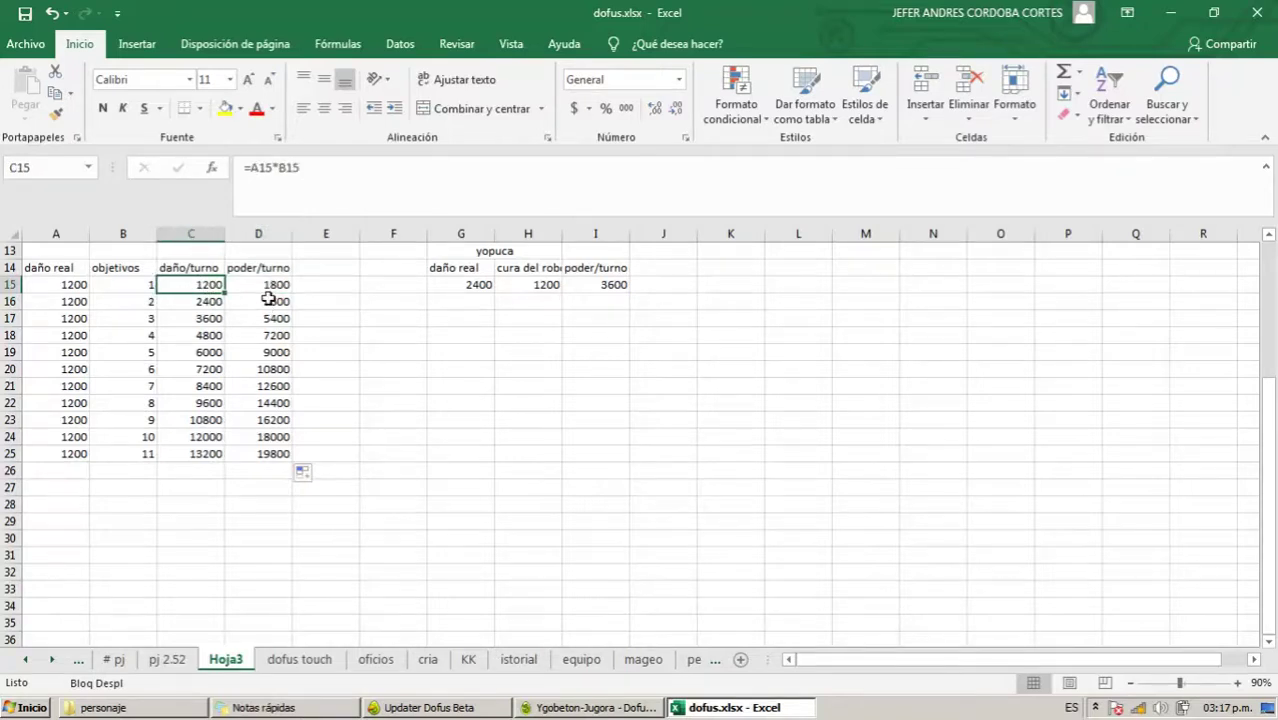
{"action": "left_click", "coordinate": [254, 287]}
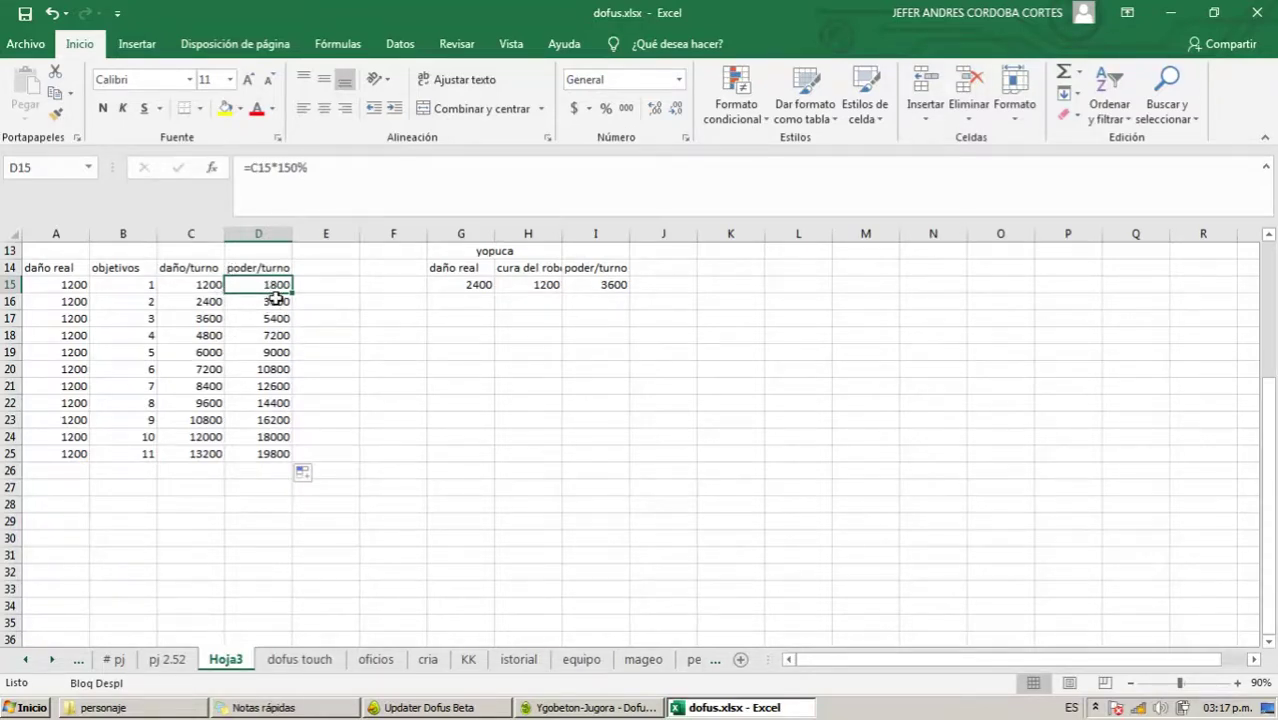
Compare the yopuca daño real in G15 with poder/turno for one objetivo in D15, also checking daño/turno for eight objetivos.
{"action": "left_click", "coordinate": [441, 287]}
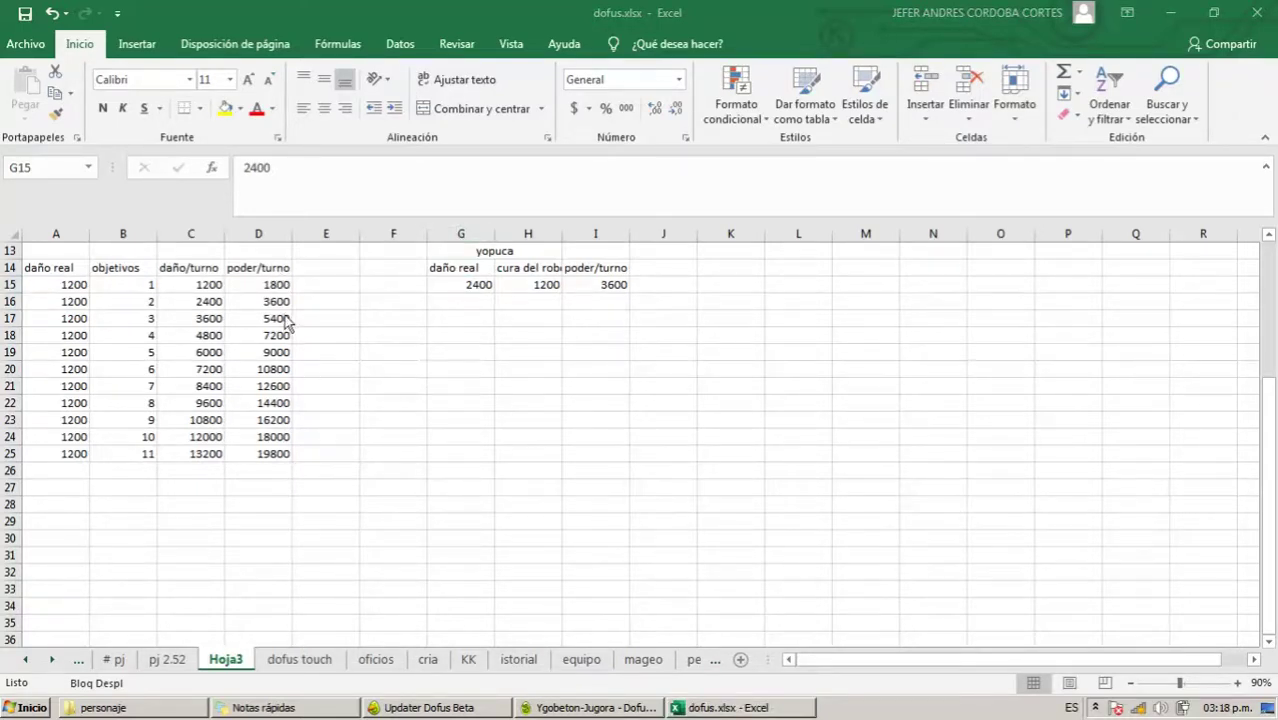
{"action": "left_click", "coordinate": [268, 287]}
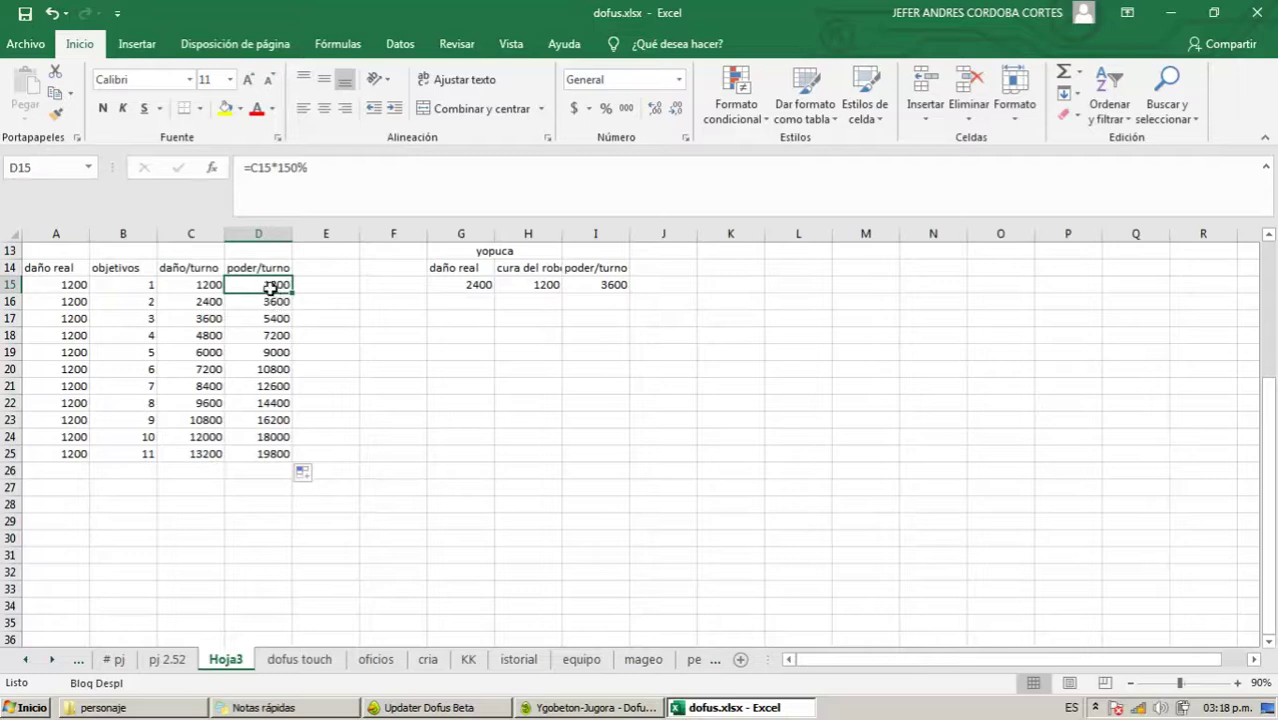
{"action": "left_click", "coordinate": [205, 399]}
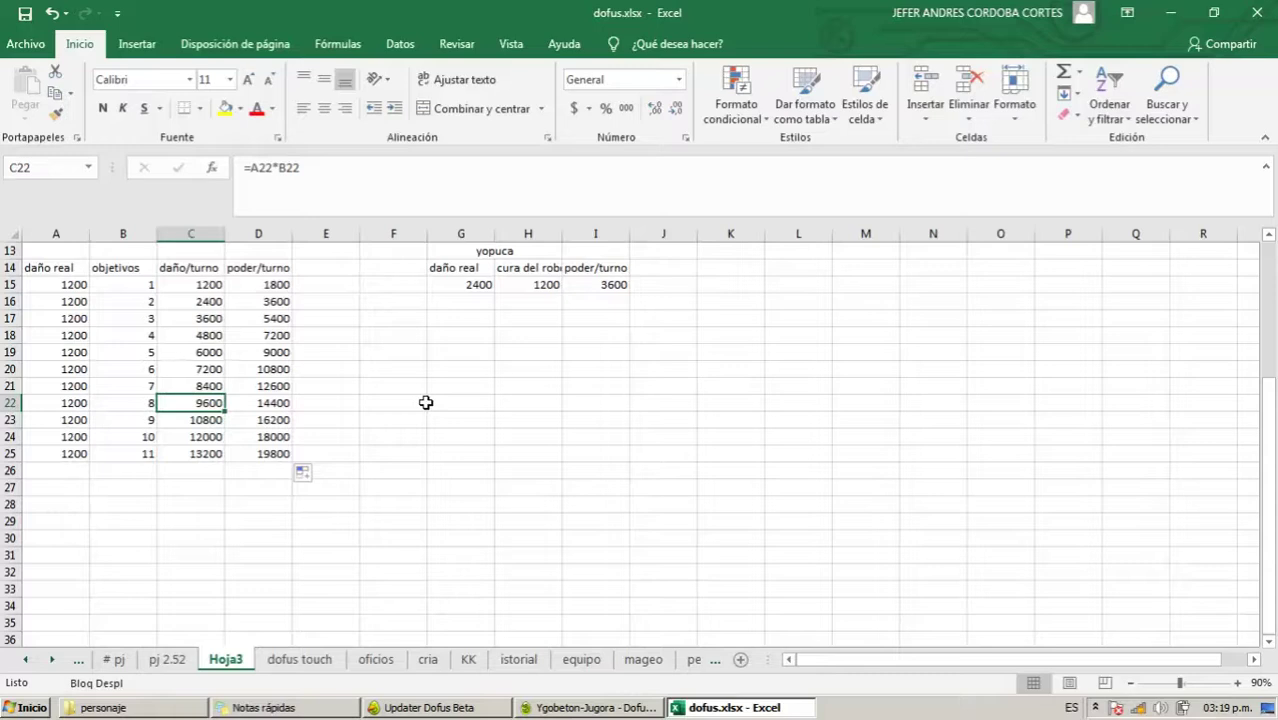
{"action": "left_click", "coordinate": [459, 285]}
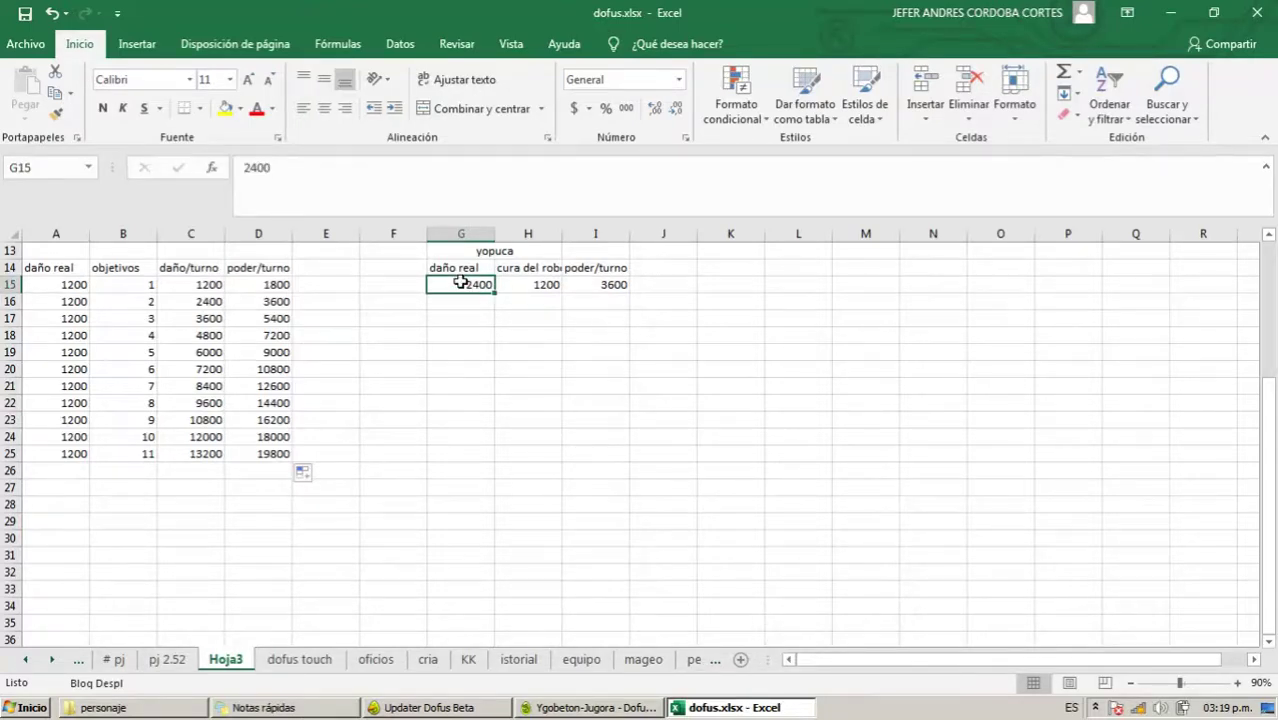
{"action": "left_click", "coordinate": [280, 285]}
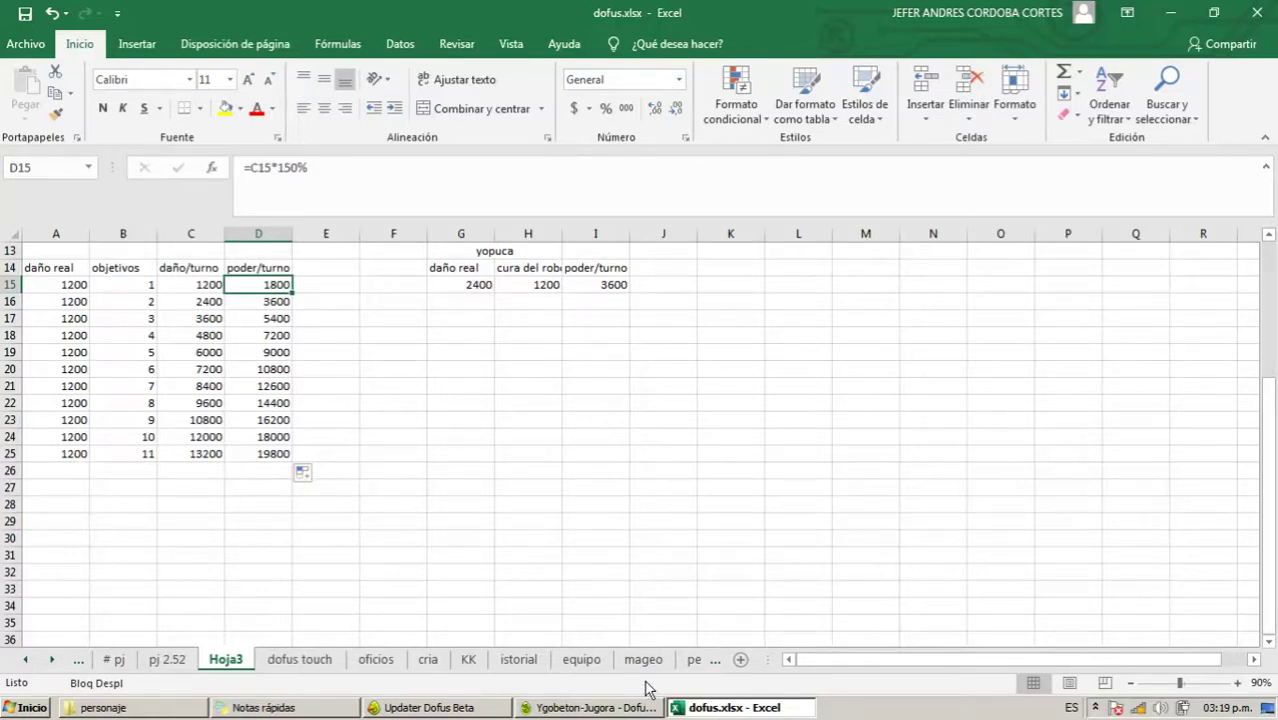
{"action": "left_click", "coordinate": [476, 285]}
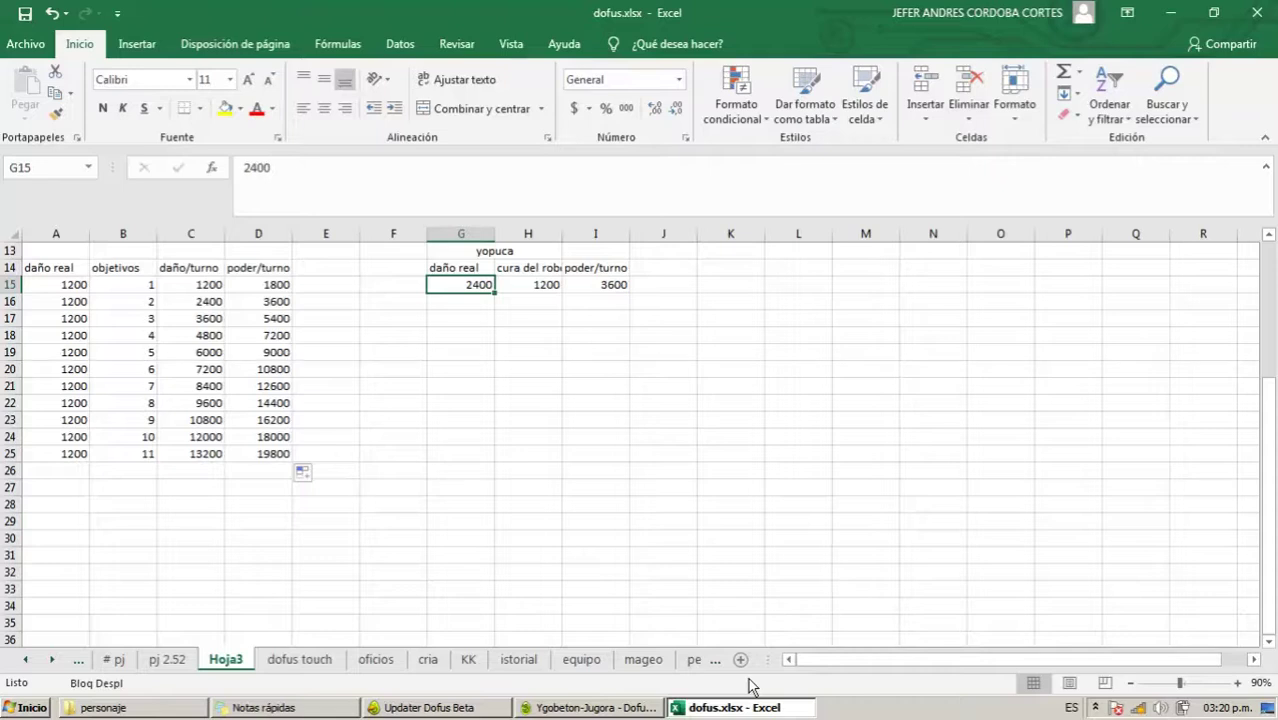
Examine poder/turno for 11 objetivos in D25 against the whole yopuca table in G13:I15.
{"action": "key", "text": "Left"}
{"action": "key", "text": "Left"}
{"action": "key", "text": "Left"}
{"action": "key", "text": "ctrl+Down"}
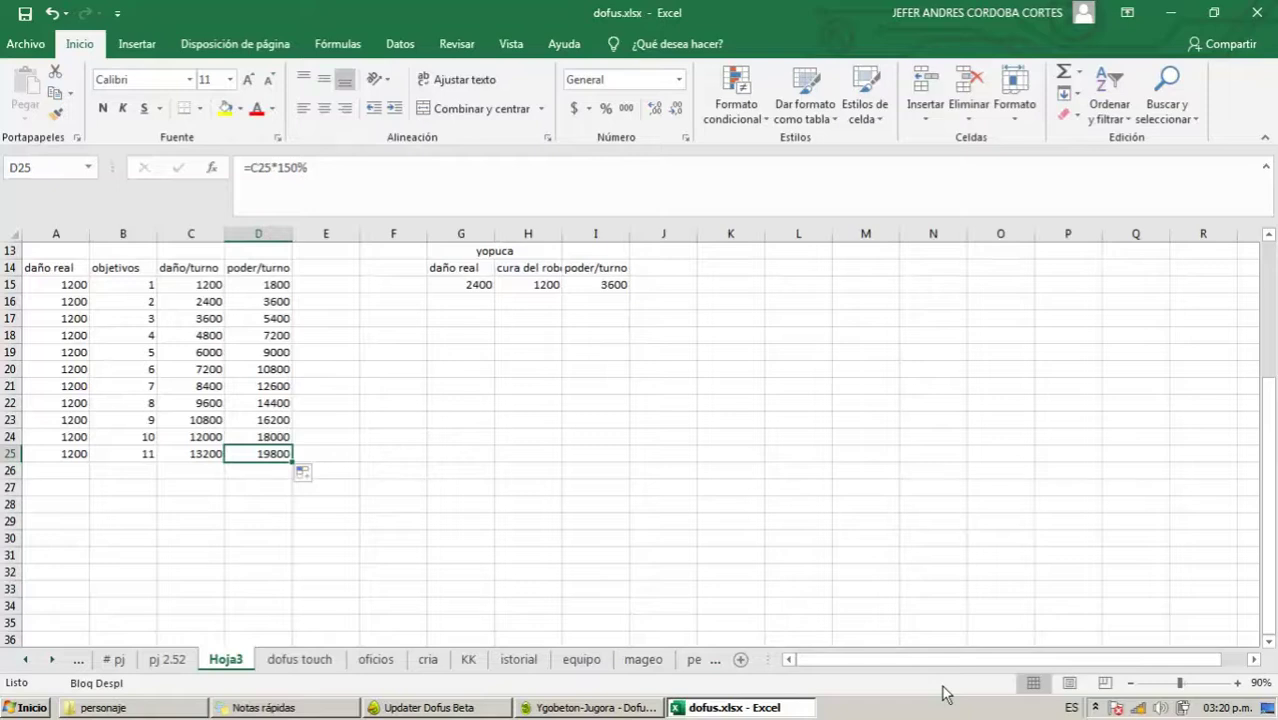
{"action": "left_click_drag", "start_coordinate": [595, 284], "coordinate": [461, 250]}
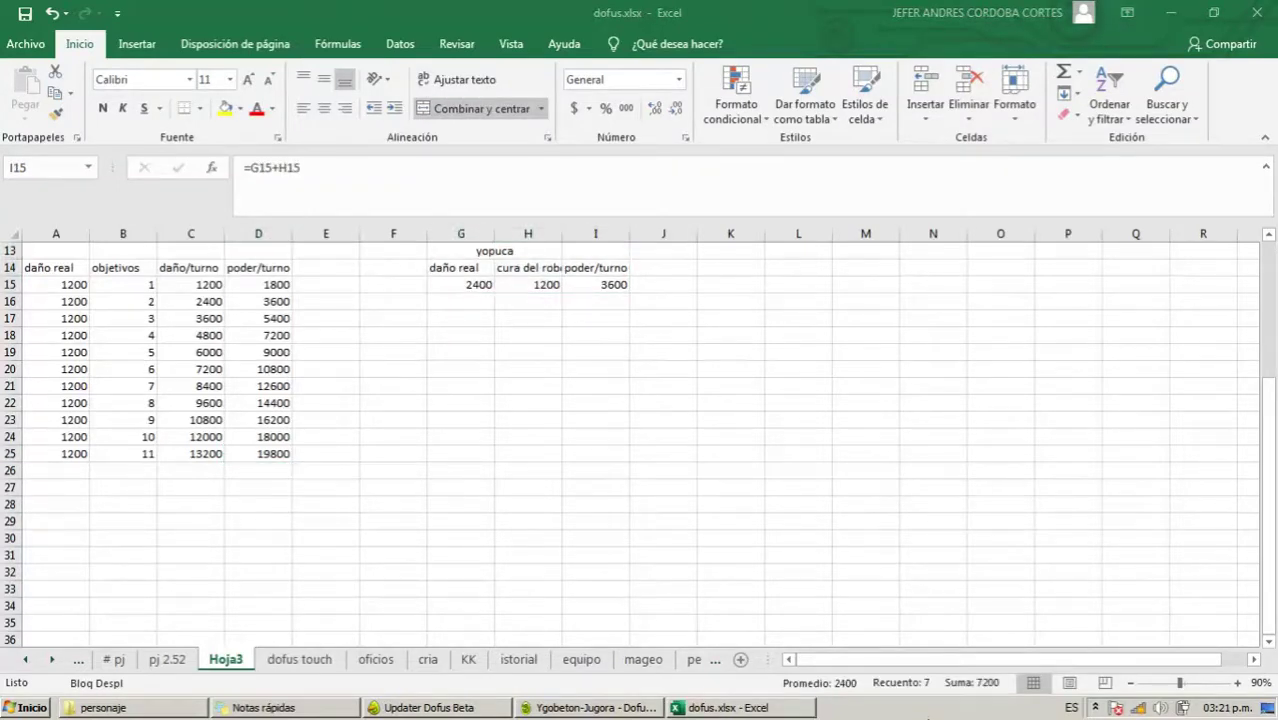